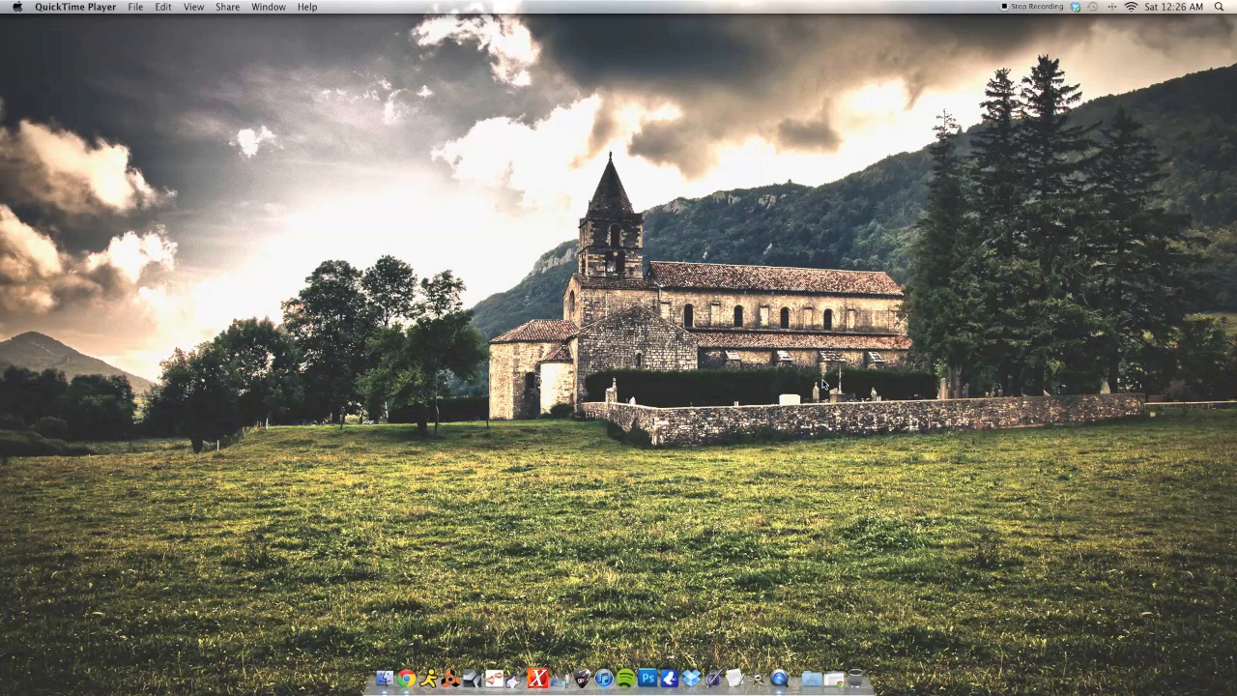
- Open jackaudio.org in the browser and go to the JACK download page
{"action": "left_click", "coordinate": [833, 680]}
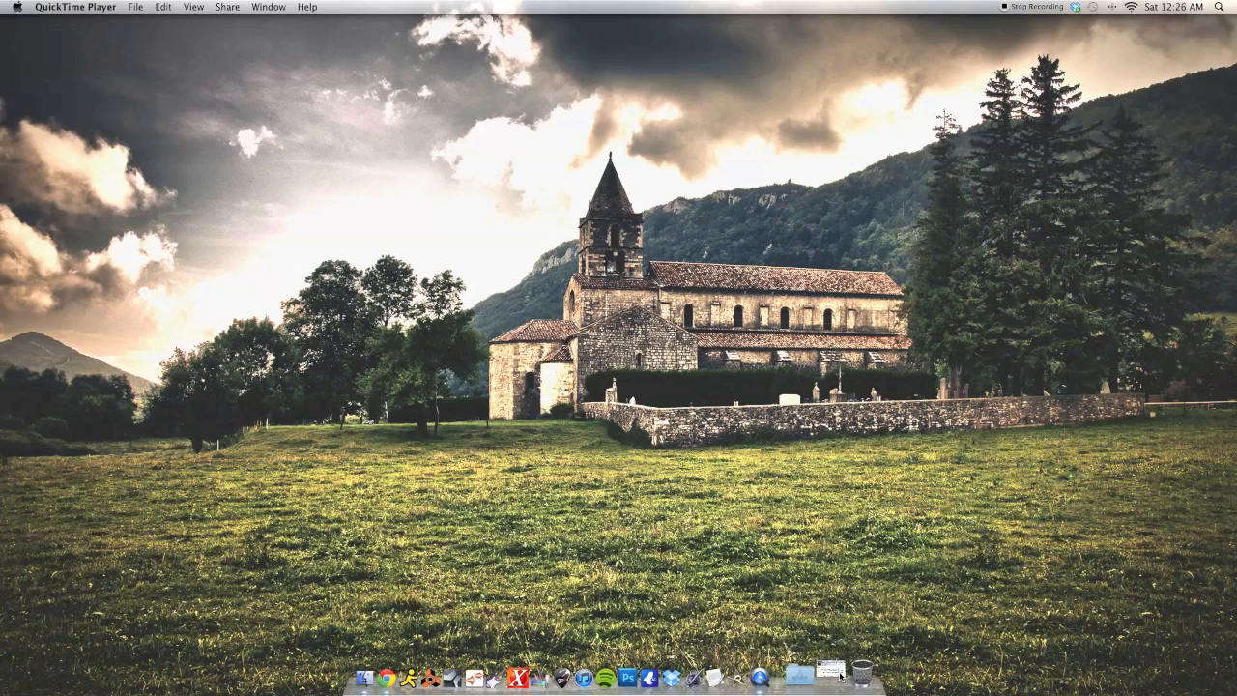
{"action": "scroll", "coordinate": [492, 198], "scroll_direction": "down", "scroll_amount": 1}
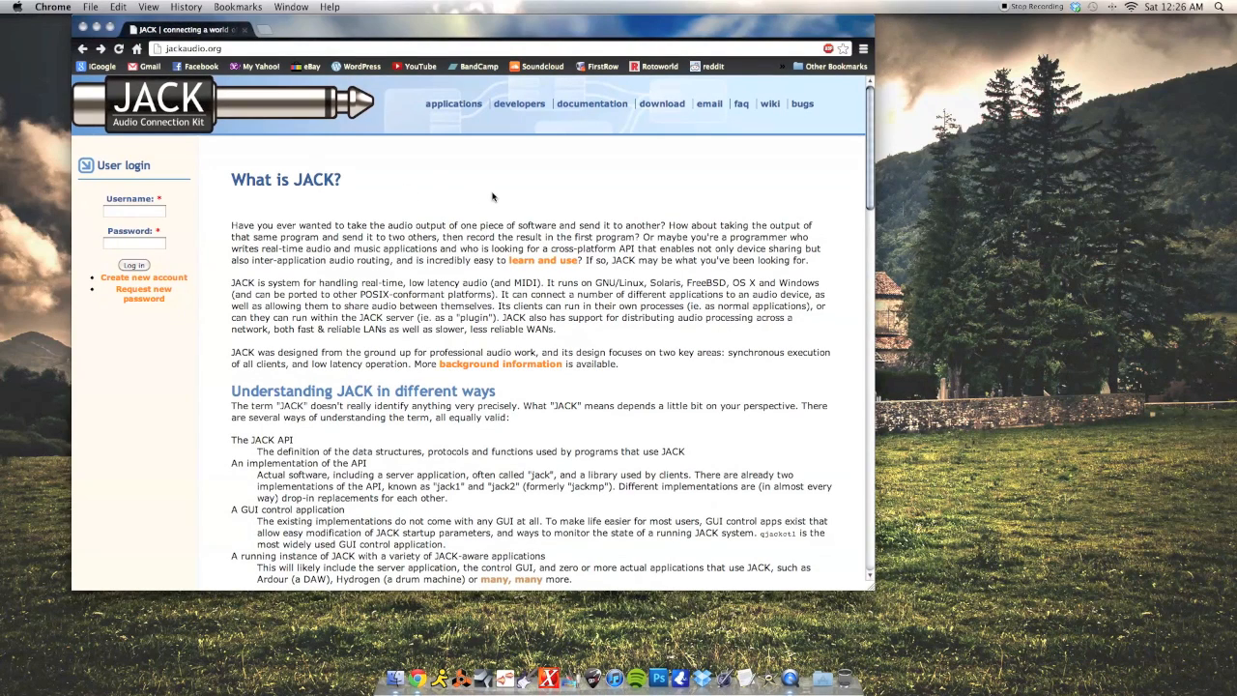
{"action": "left_click", "coordinate": [662, 104]}
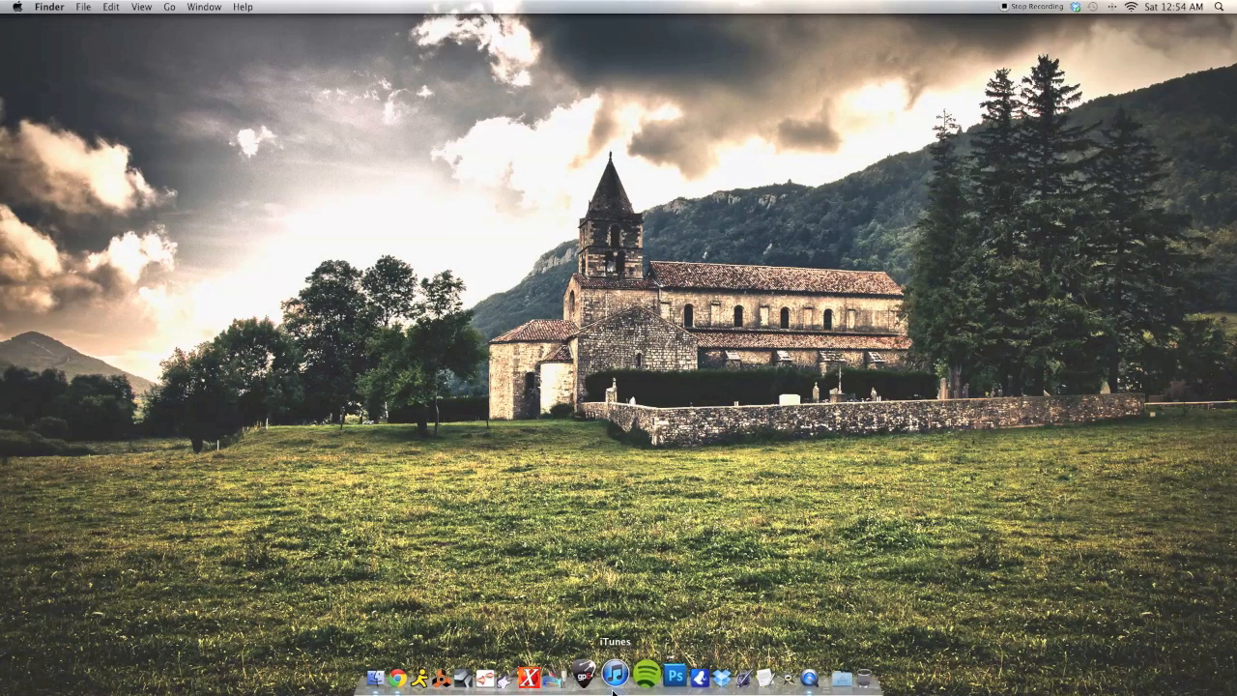
- Launch JackPilot and save its server preferences with a 256-sample buffer size
{"action": "left_click", "coordinate": [574, 678]}
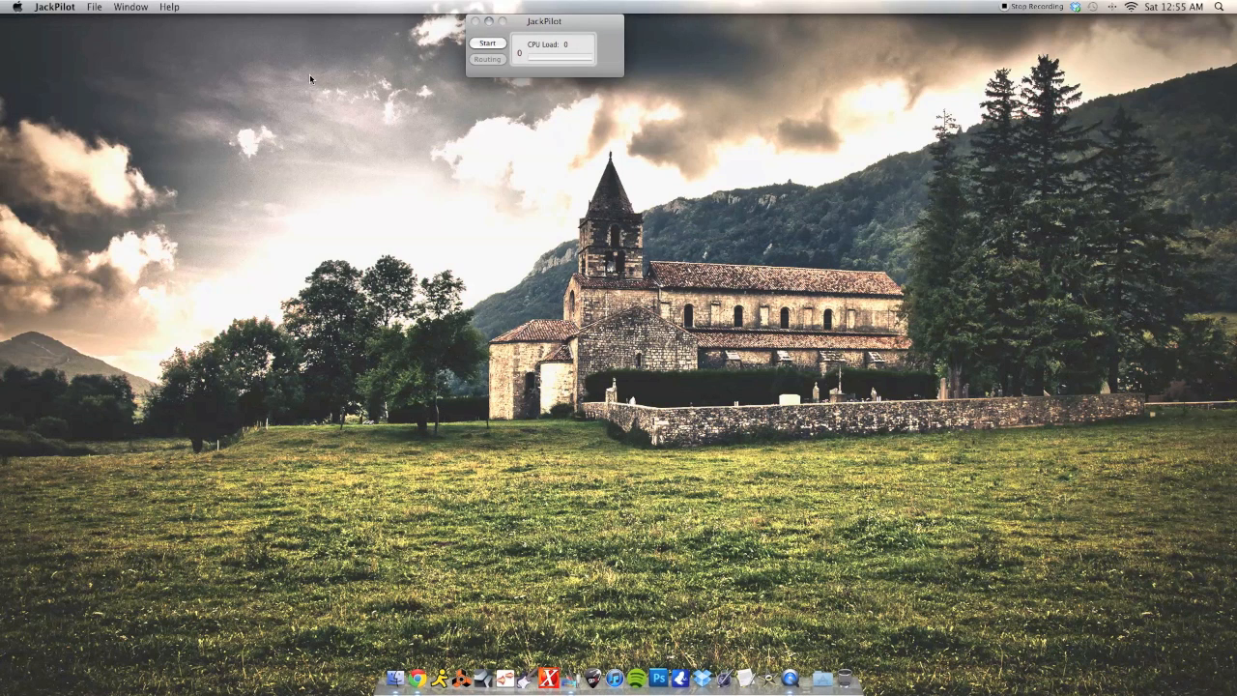
{"action": "left_click", "coordinate": [55, 7]}
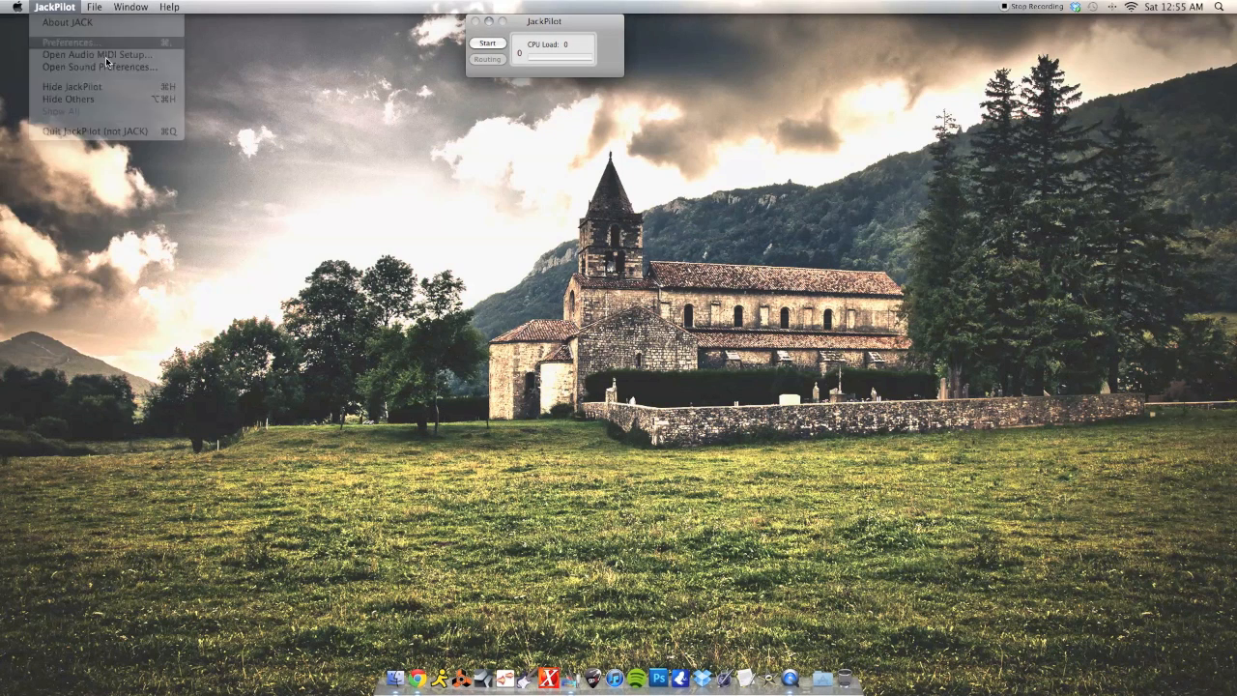
{"action": "left_click", "coordinate": [67, 44]}
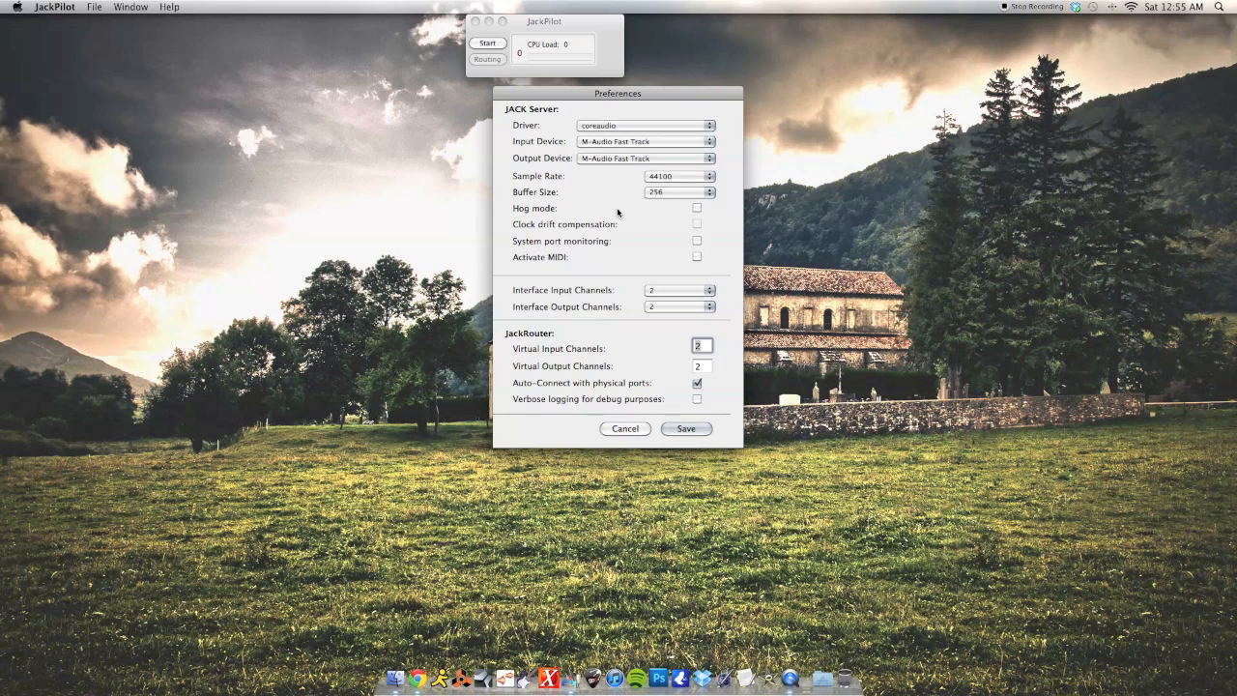
{"action": "left_click", "coordinate": [674, 192]}
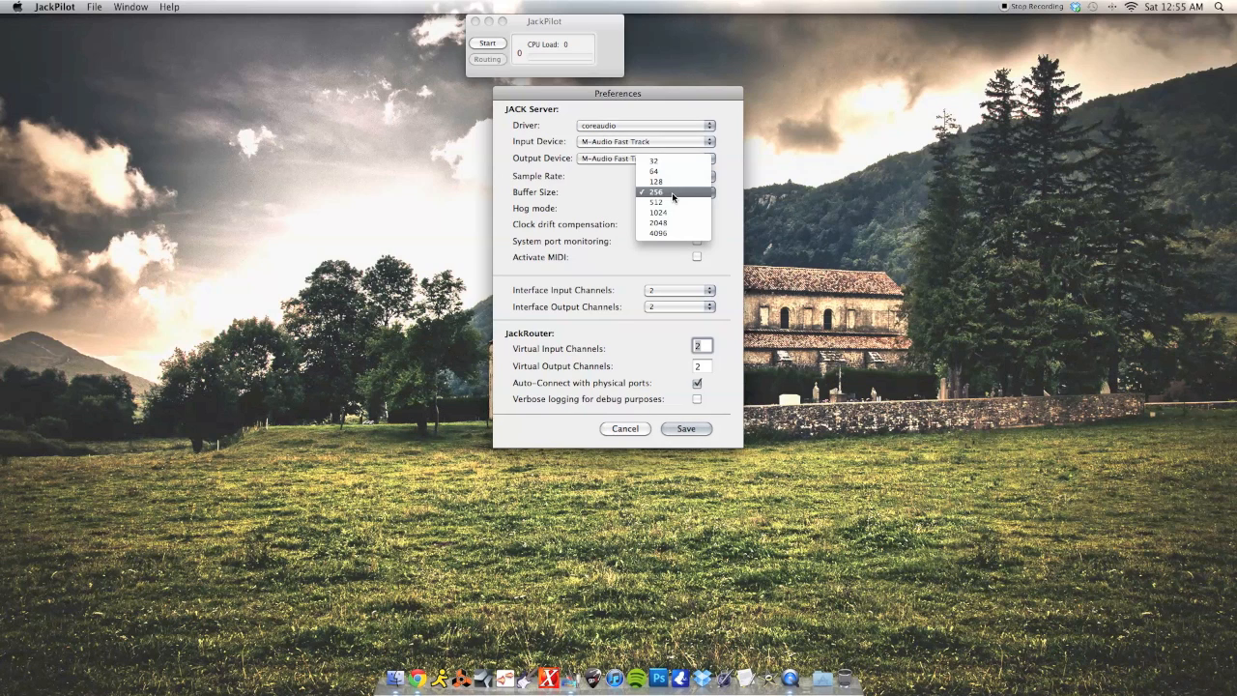
{"action": "left_click", "coordinate": [661, 195]}
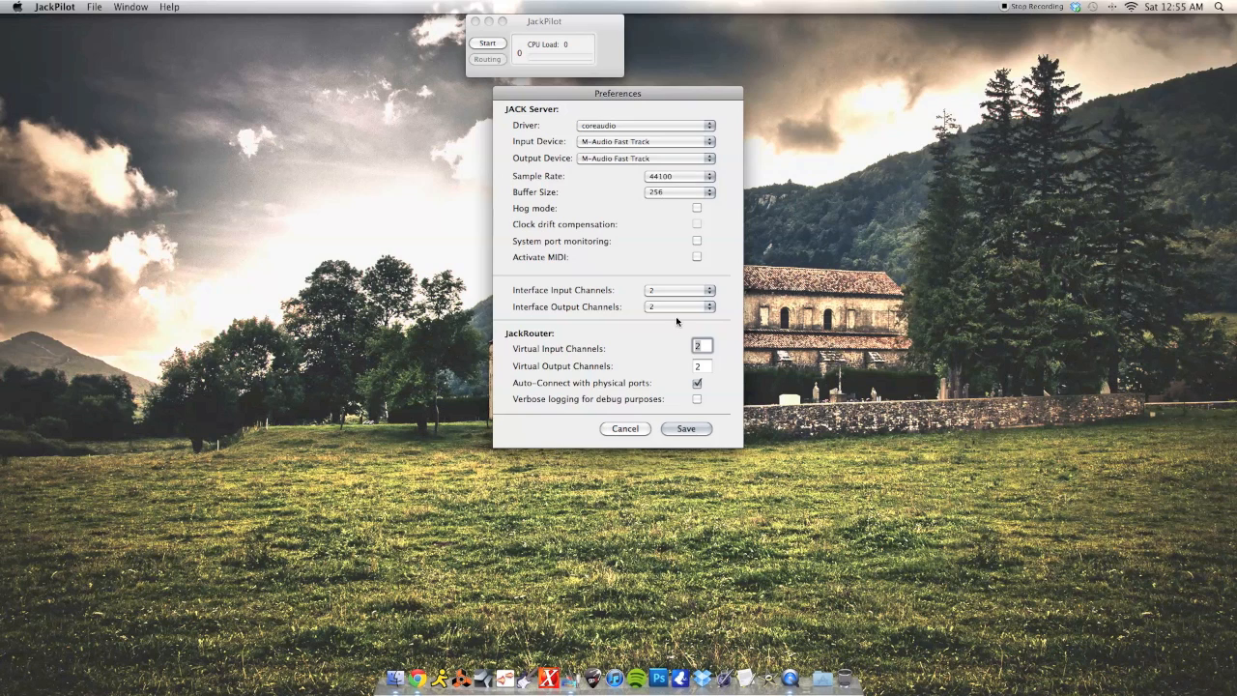
{"action": "left_click", "coordinate": [683, 429]}
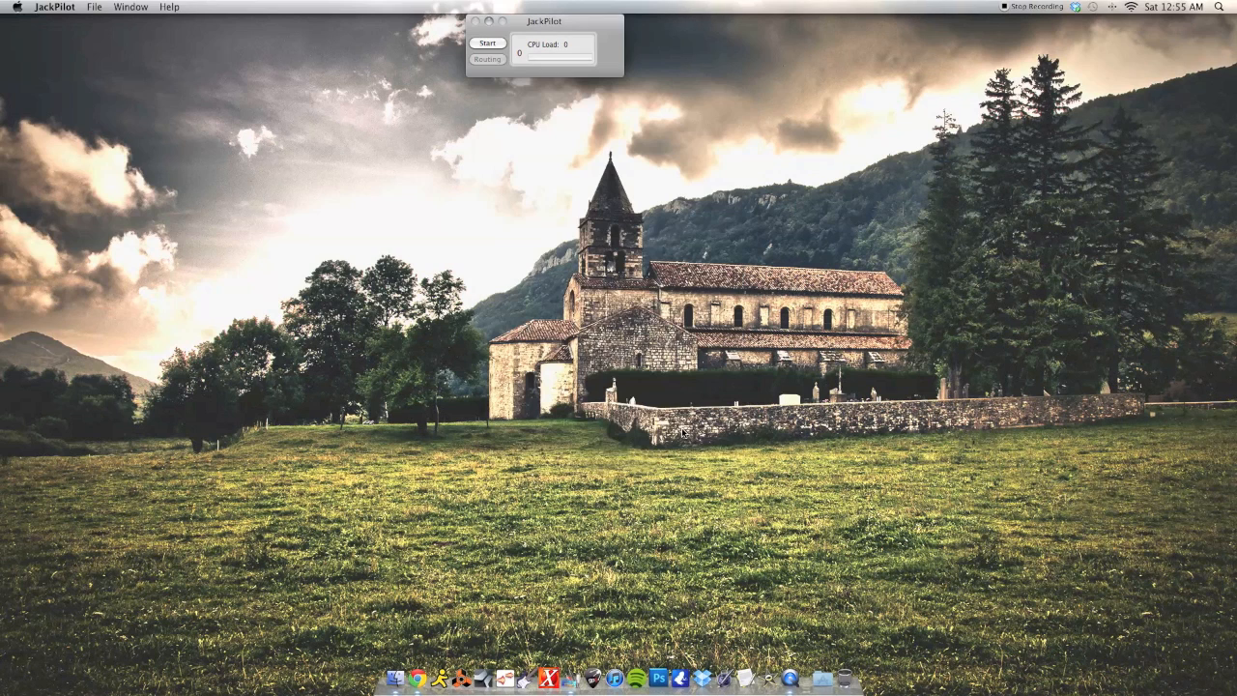
- Start the JACK server from the JackPilot window until it reports CPU load
{"action": "left_click_drag", "start_coordinate": [530, 18], "coordinate": [578, 16]}
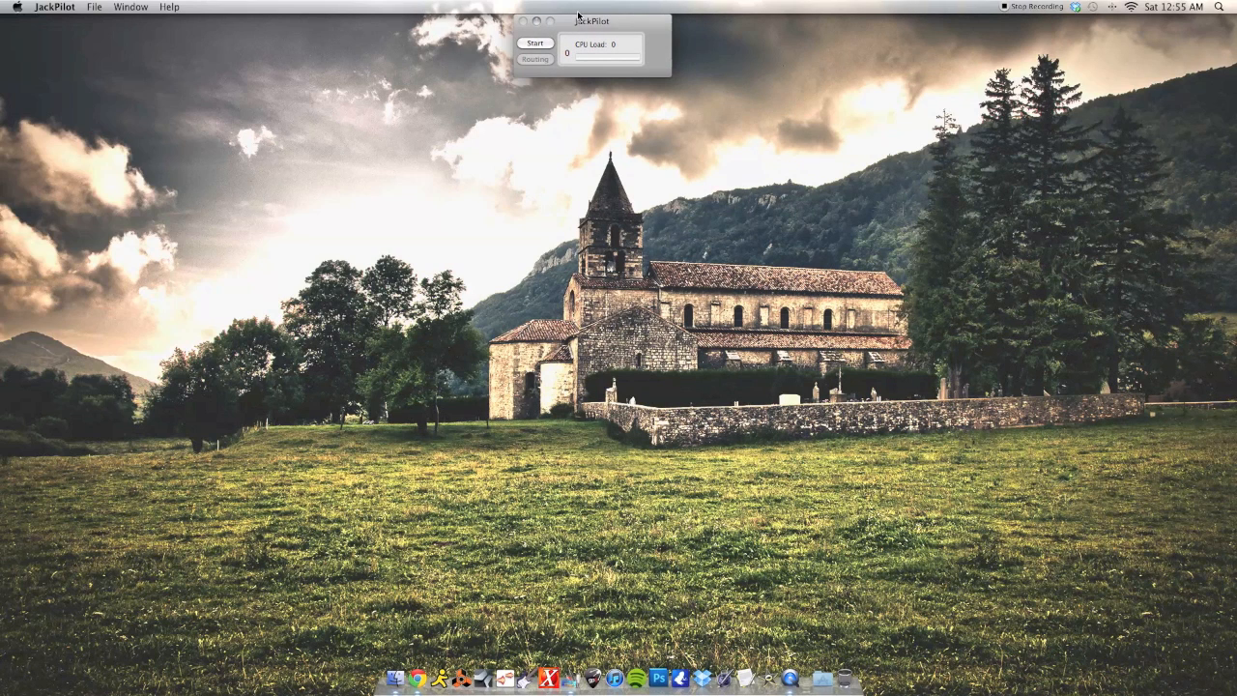
{"action": "left_click", "coordinate": [534, 43]}
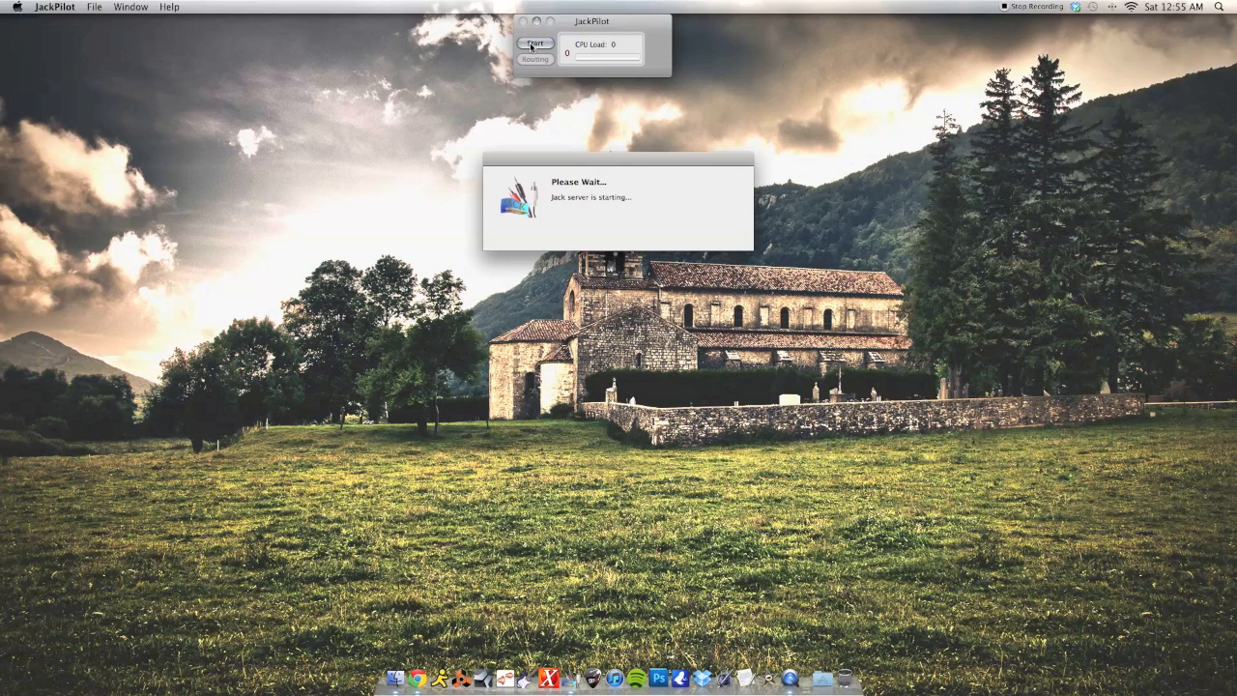
{"action": "left_click", "coordinate": [585, 514]}
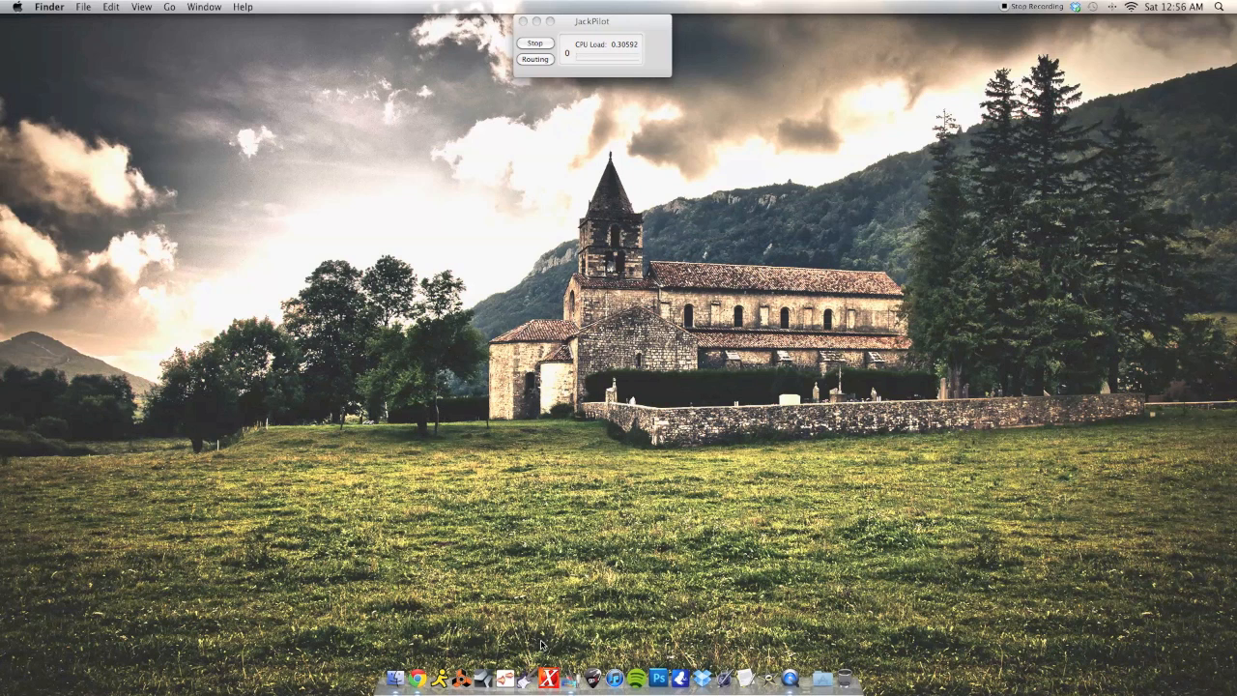
- Launch Reason and ReValver, and set ReValver's audio input device to JackRouter (Ch 1 + 2)
{"action": "left_click", "coordinate": [449, 676]}
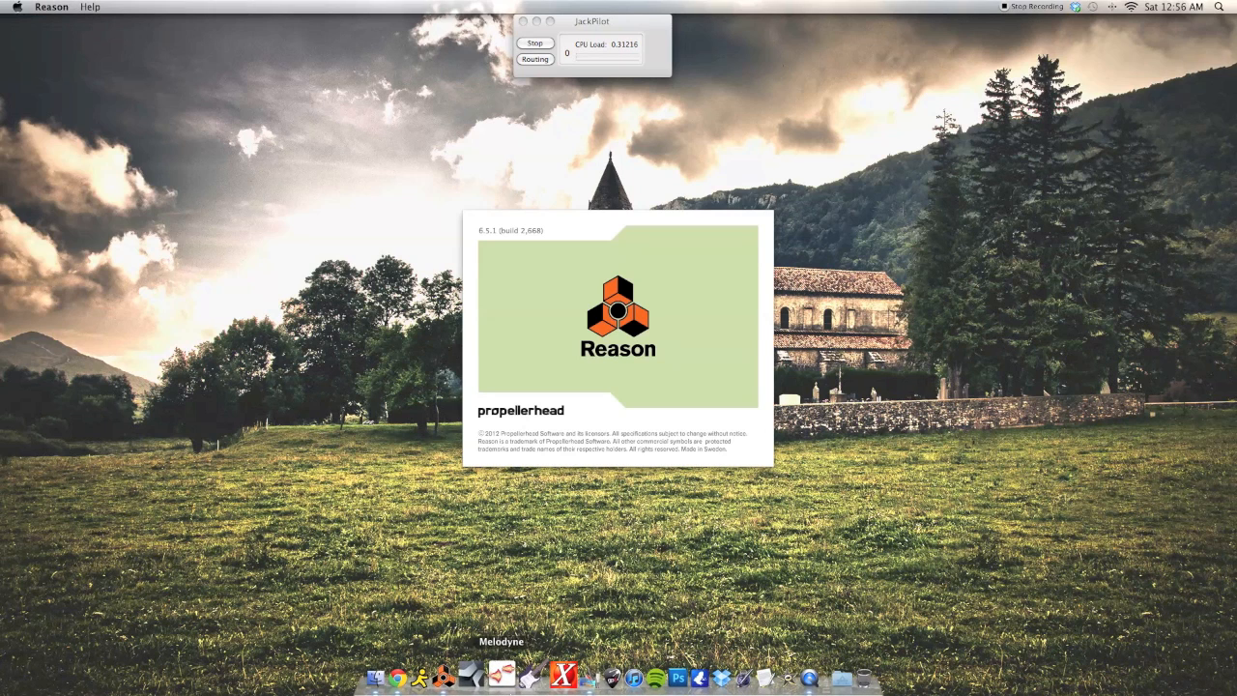
{"action": "left_click", "coordinate": [526, 674]}
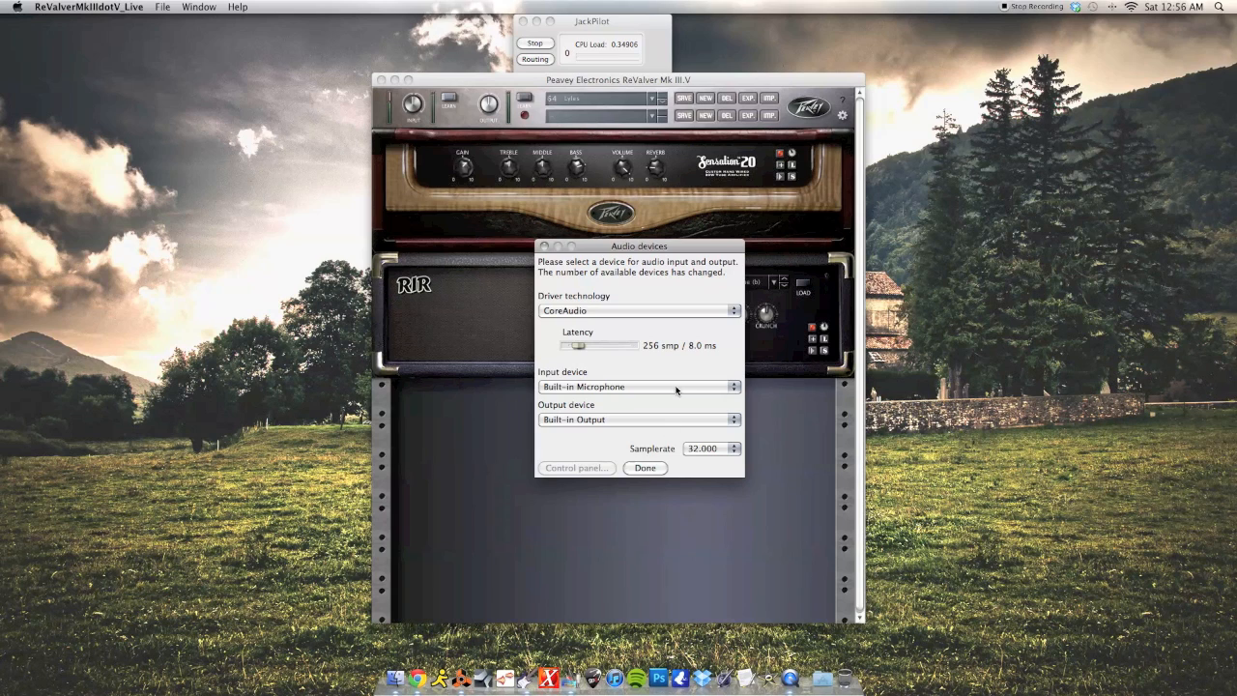
{"action": "left_click", "coordinate": [617, 388]}
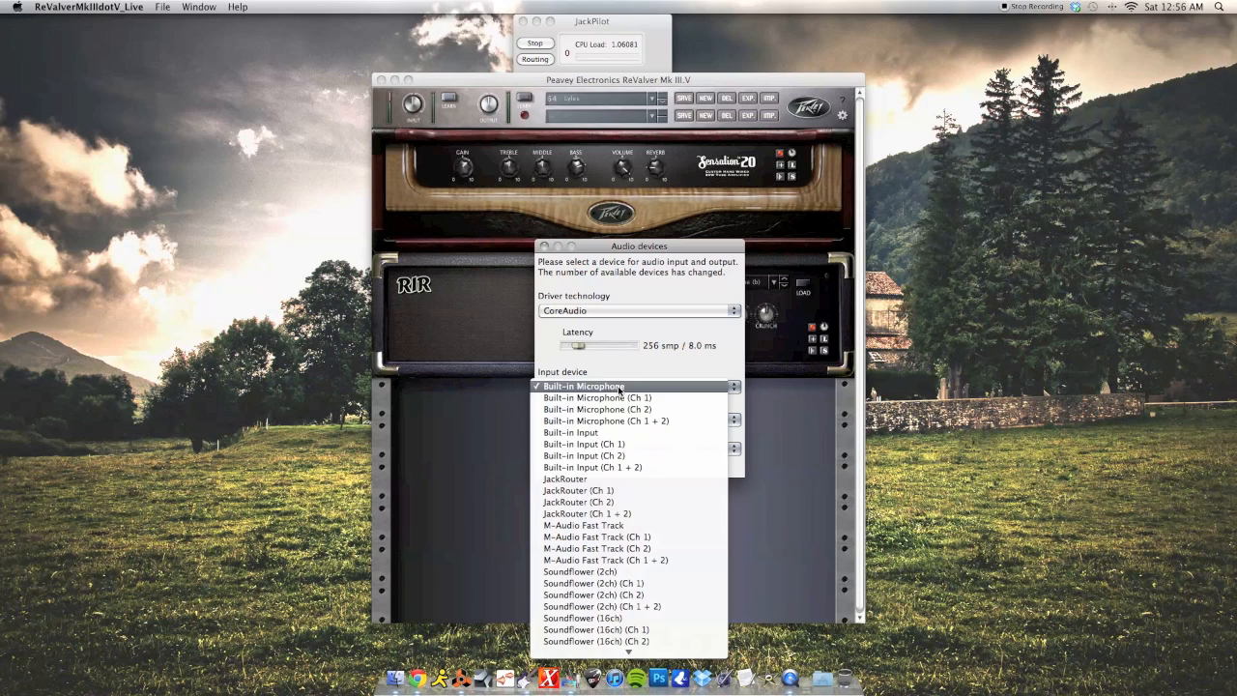
{"action": "left_click", "coordinate": [614, 515]}
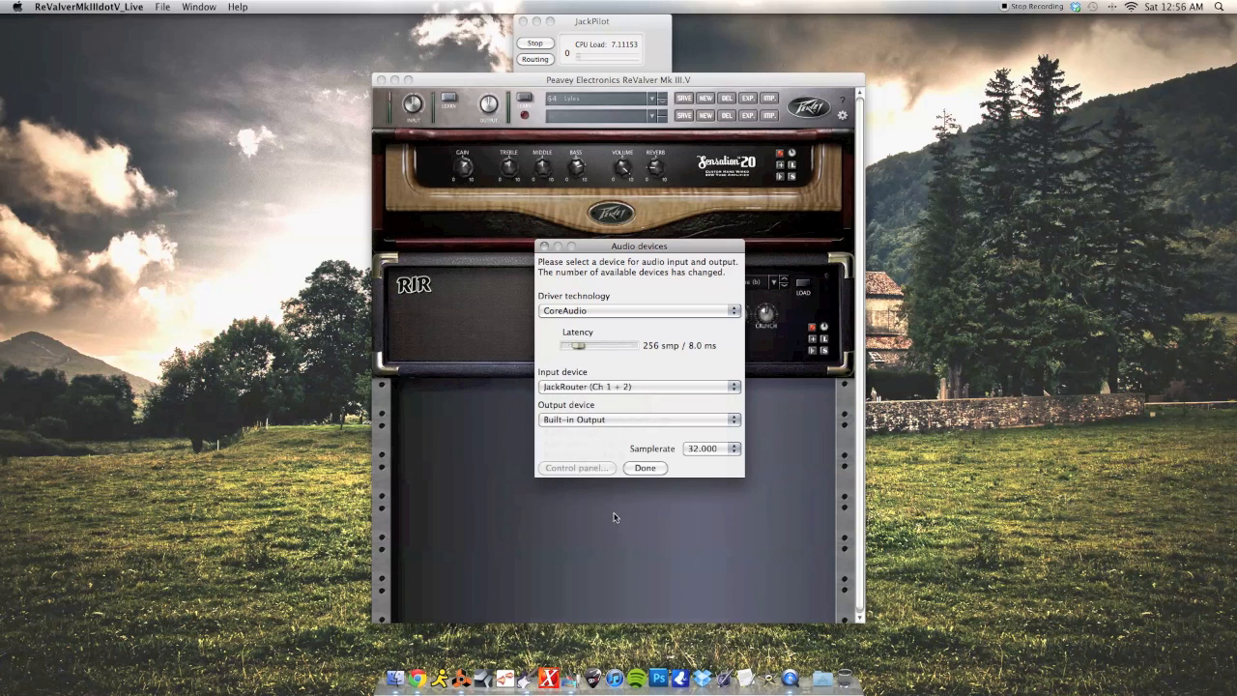
{"action": "left_click", "coordinate": [612, 419]}
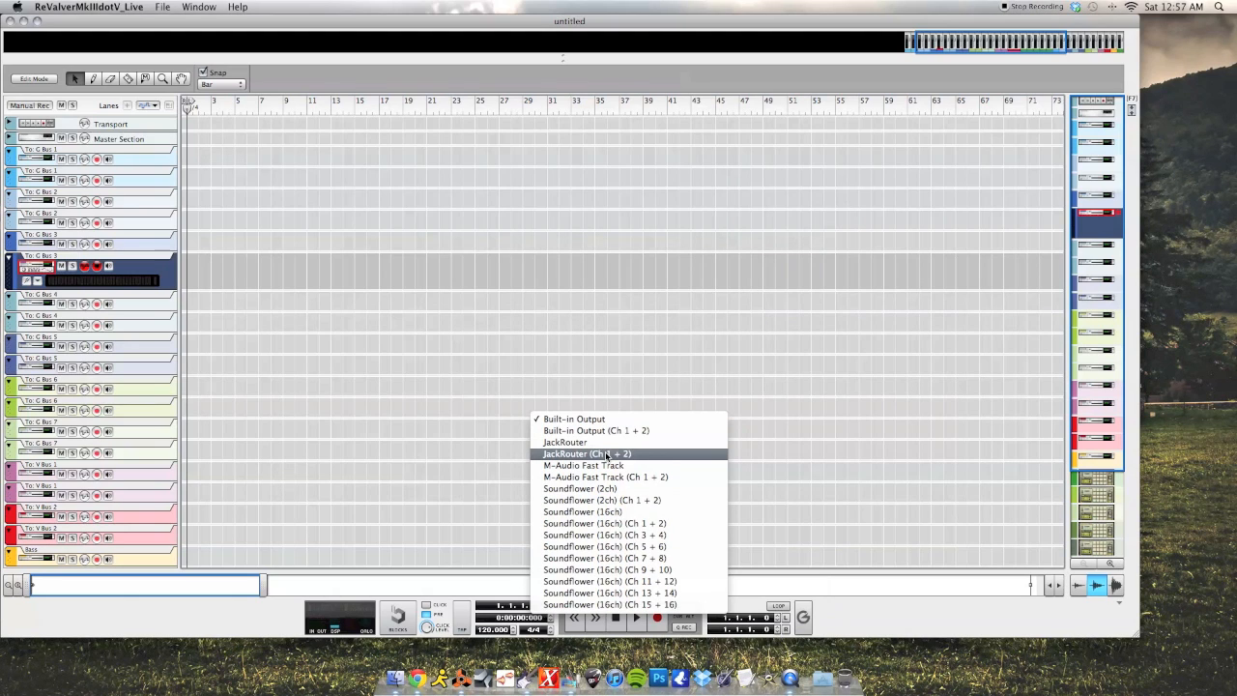
- Set ReValver's output to JackRouter (Ch 1 + 2) and sample rate 44.100, placed beside Reason
{"action": "left_click", "coordinate": [607, 455]}
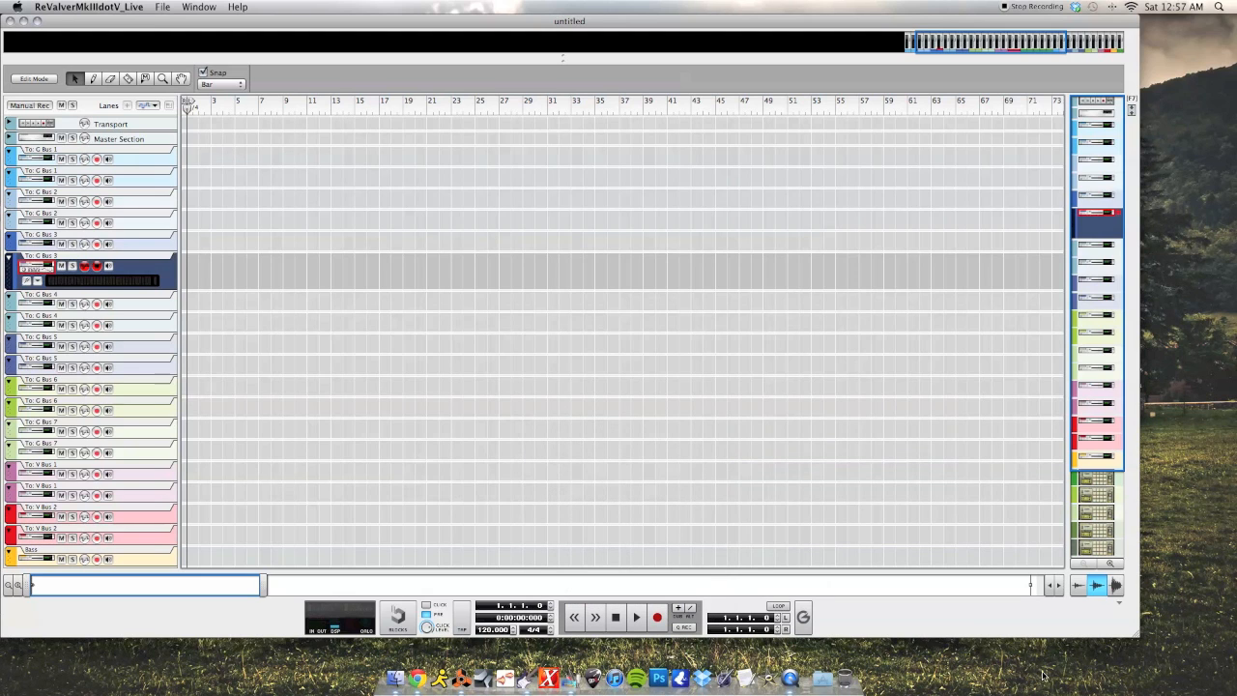
{"action": "left_click_drag", "start_coordinate": [1131, 631], "coordinate": [2, 580]}
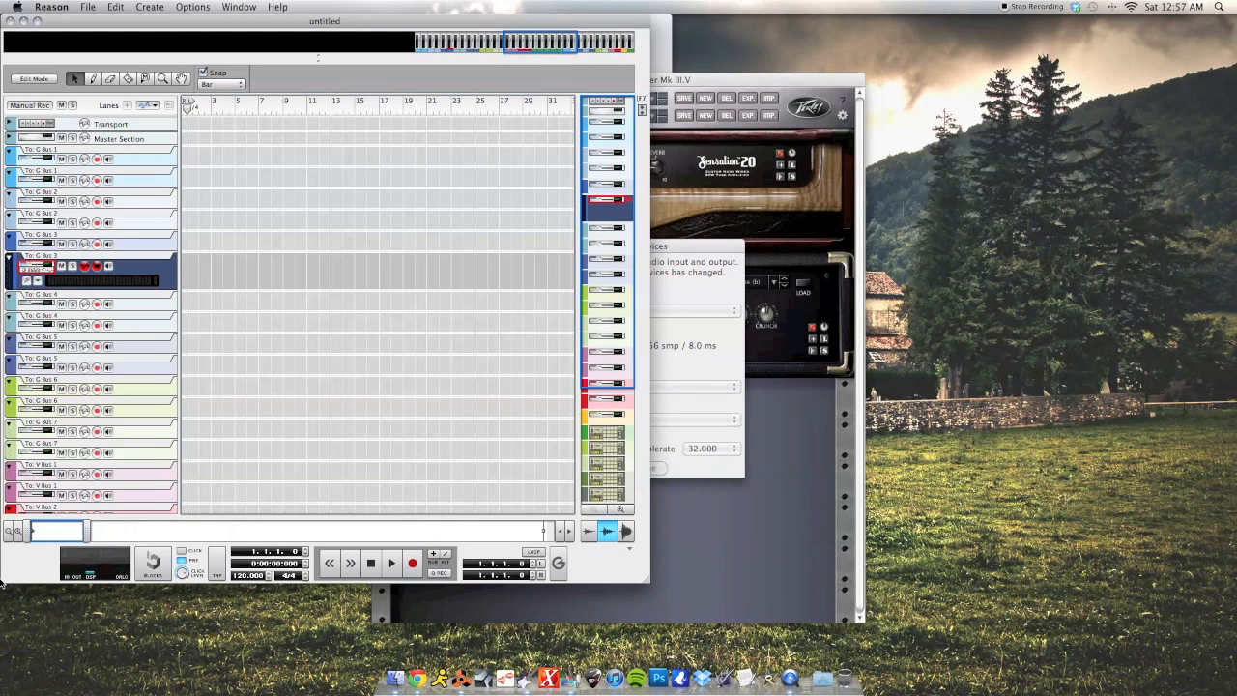
{"action": "left_click", "coordinate": [667, 280]}
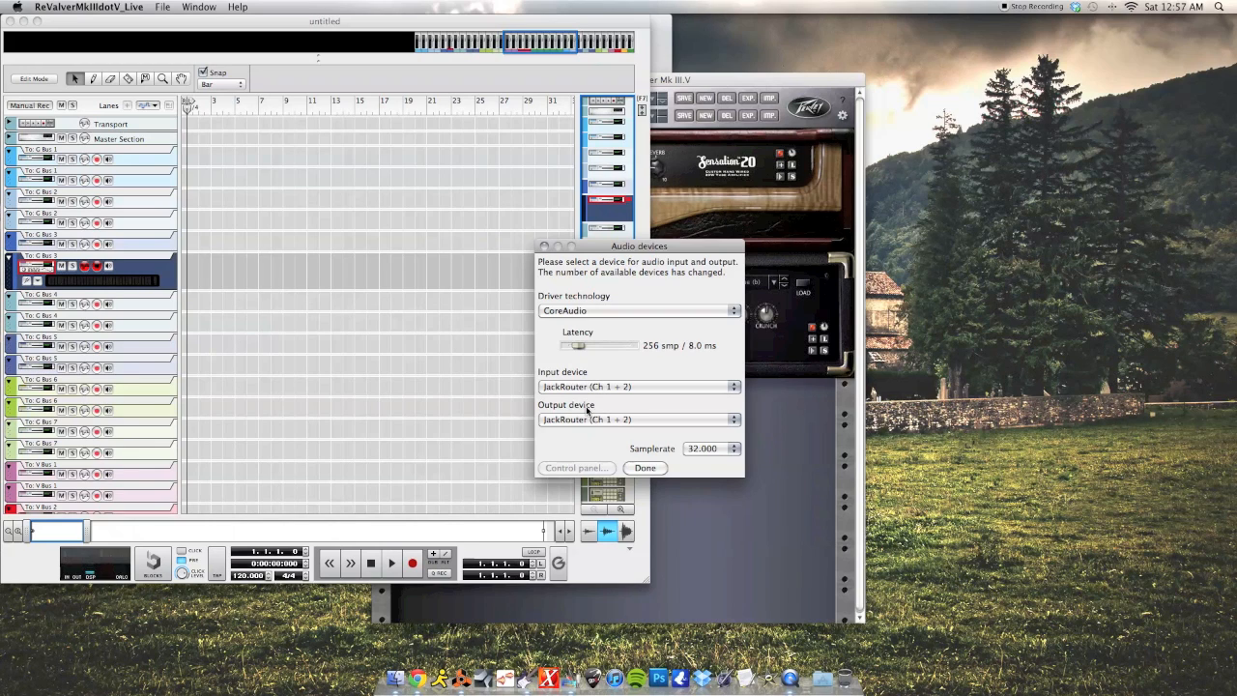
{"action": "left_click", "coordinate": [713, 448]}
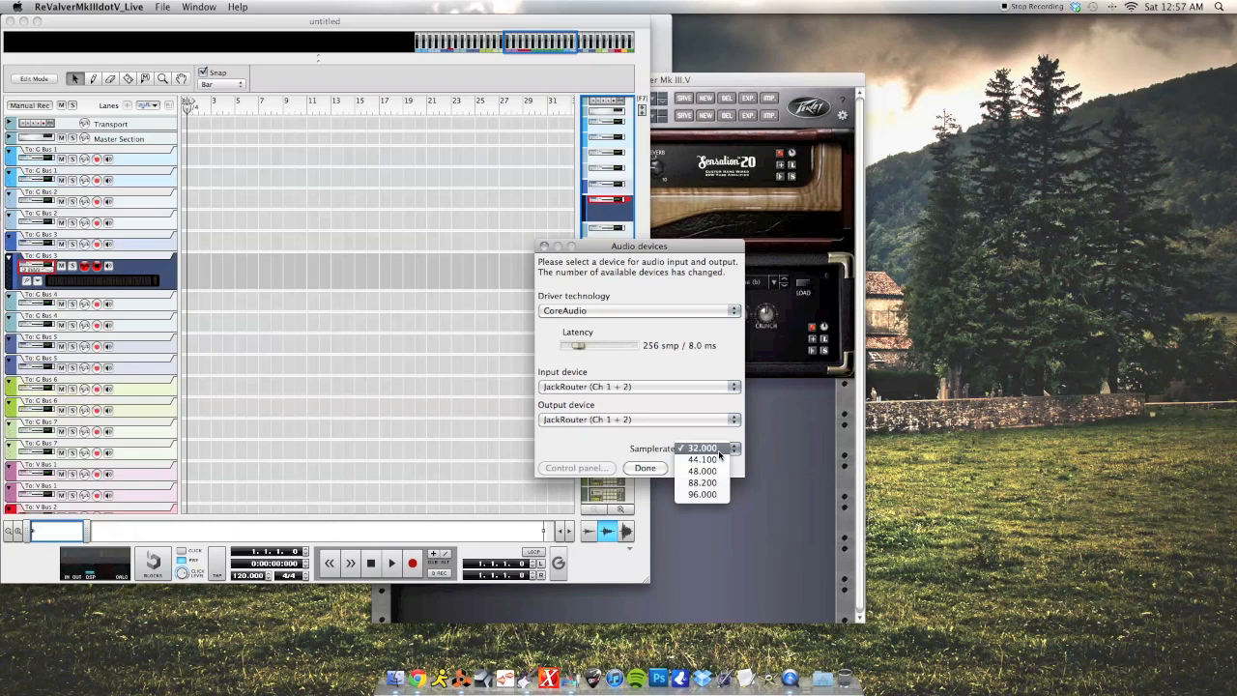
{"action": "left_click", "coordinate": [712, 460]}
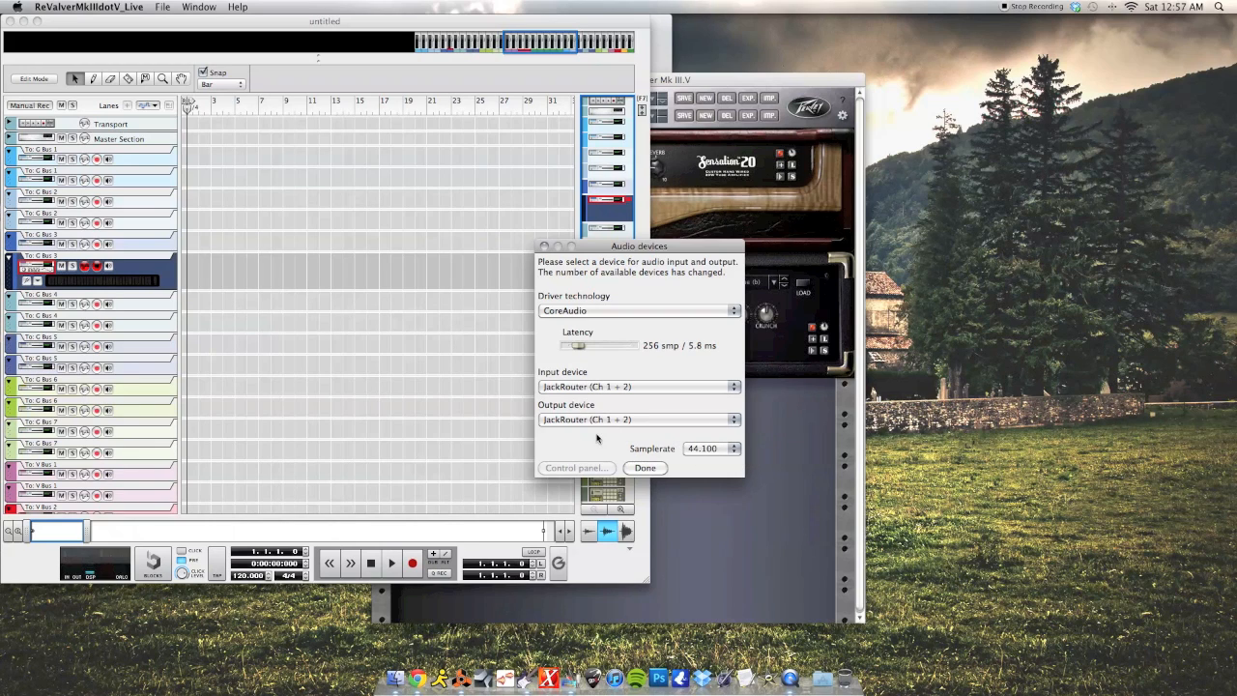
{"action": "left_click", "coordinate": [645, 467]}
{"action": "left_click_drag", "start_coordinate": [689, 80], "coordinate": [1015, 23]}
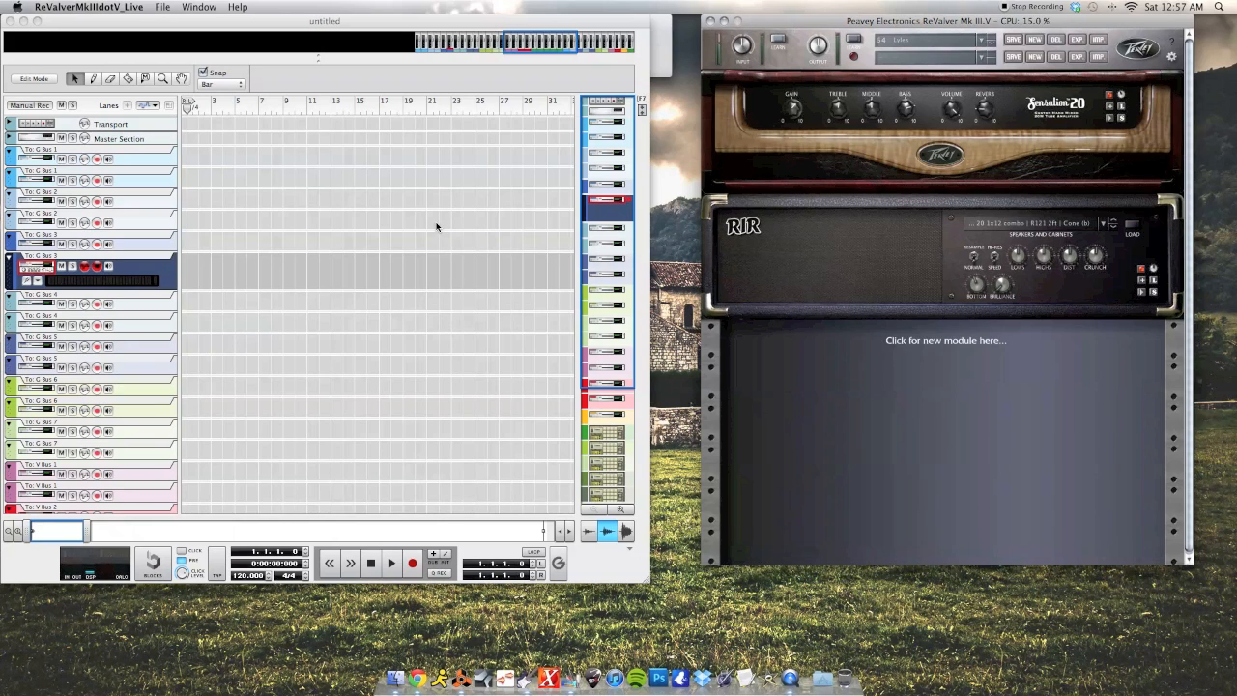
{"action": "left_click", "coordinate": [55, 18]}
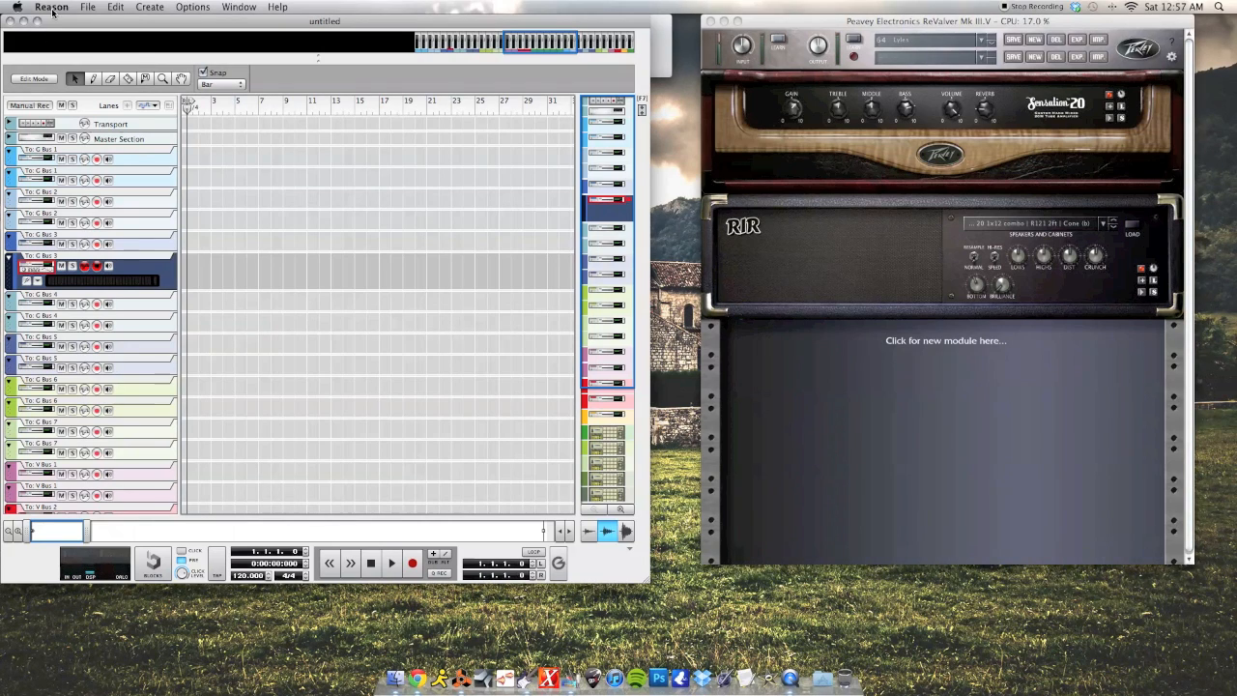
{"action": "left_click", "coordinate": [53, 11]}
{"action": "left_click", "coordinate": [55, 42]}
{"action": "left_click", "coordinate": [201, 117]}
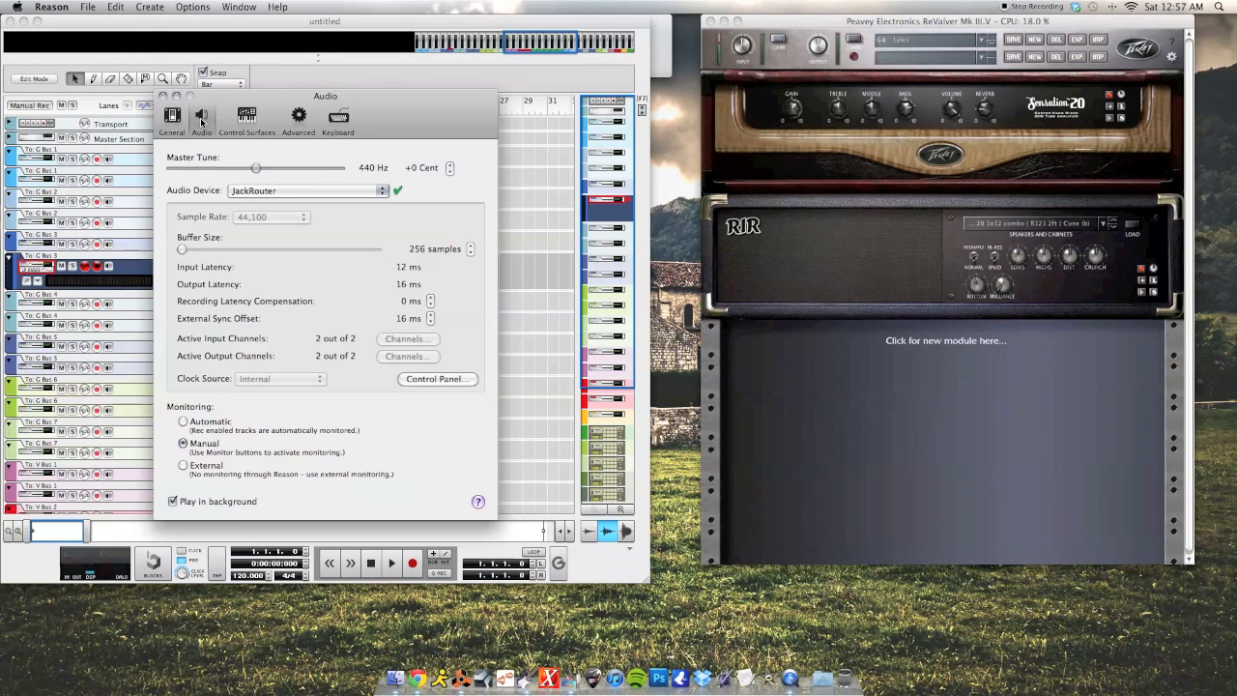
{"action": "left_click", "coordinate": [246, 191]}
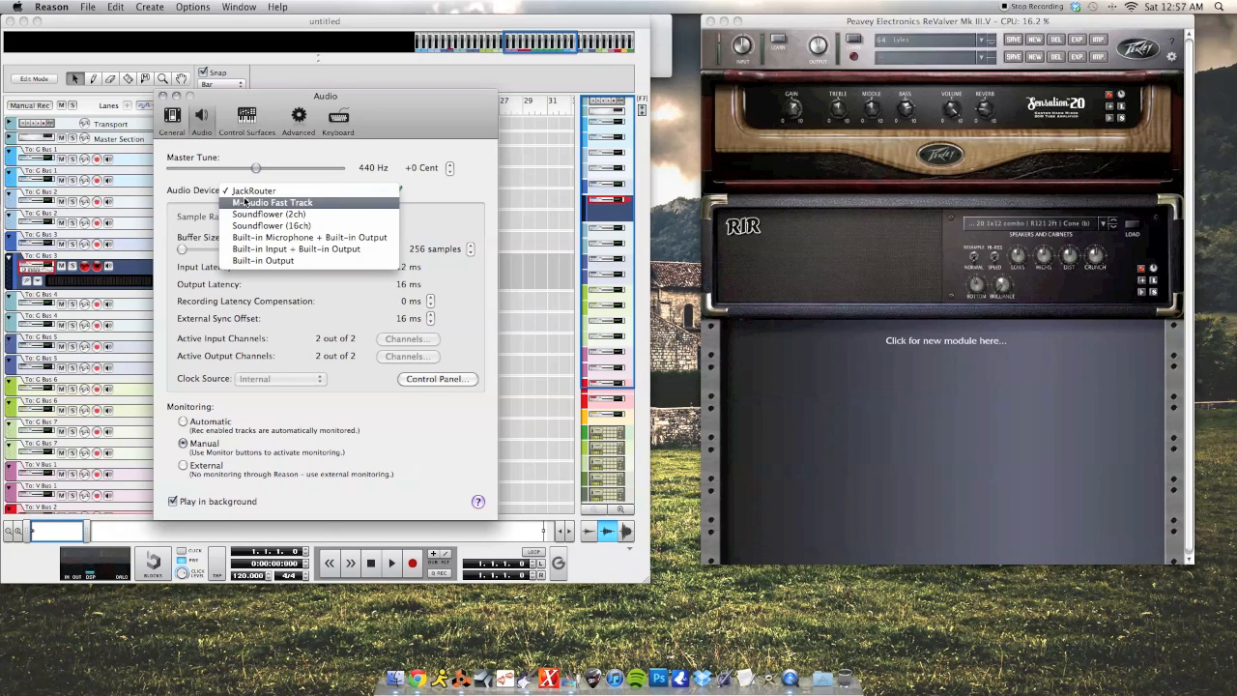
{"action": "left_click", "coordinate": [244, 191]}
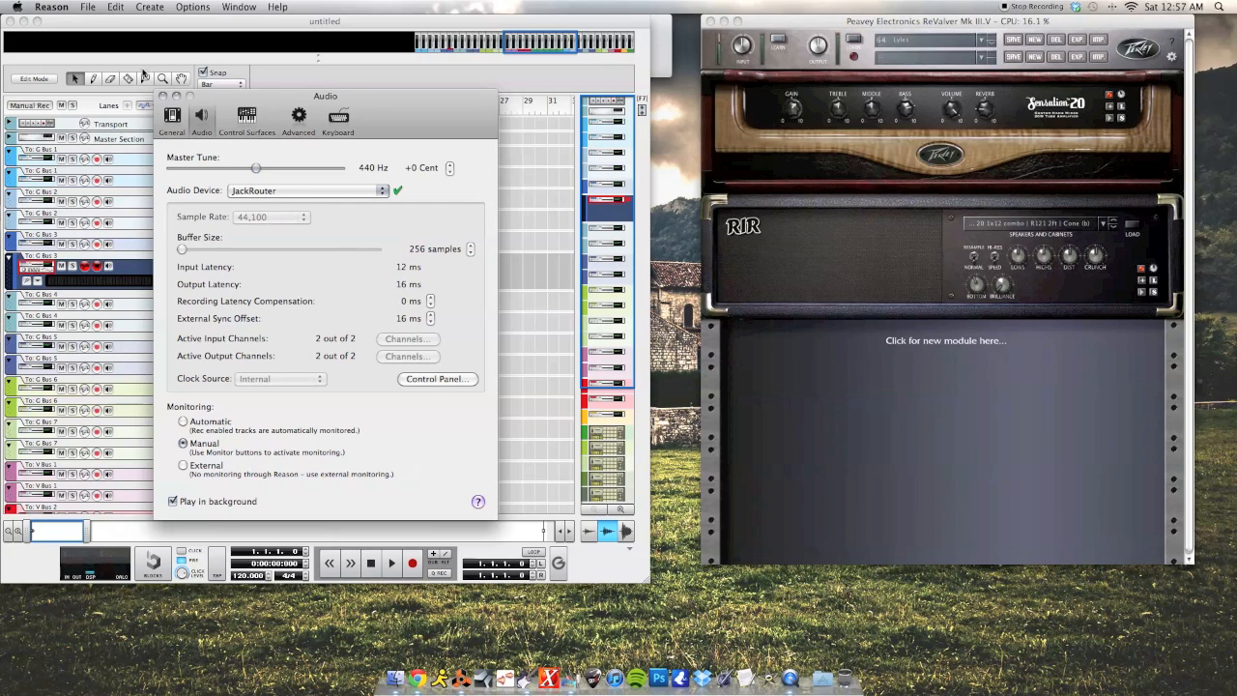
{"action": "left_click", "coordinate": [162, 95]}
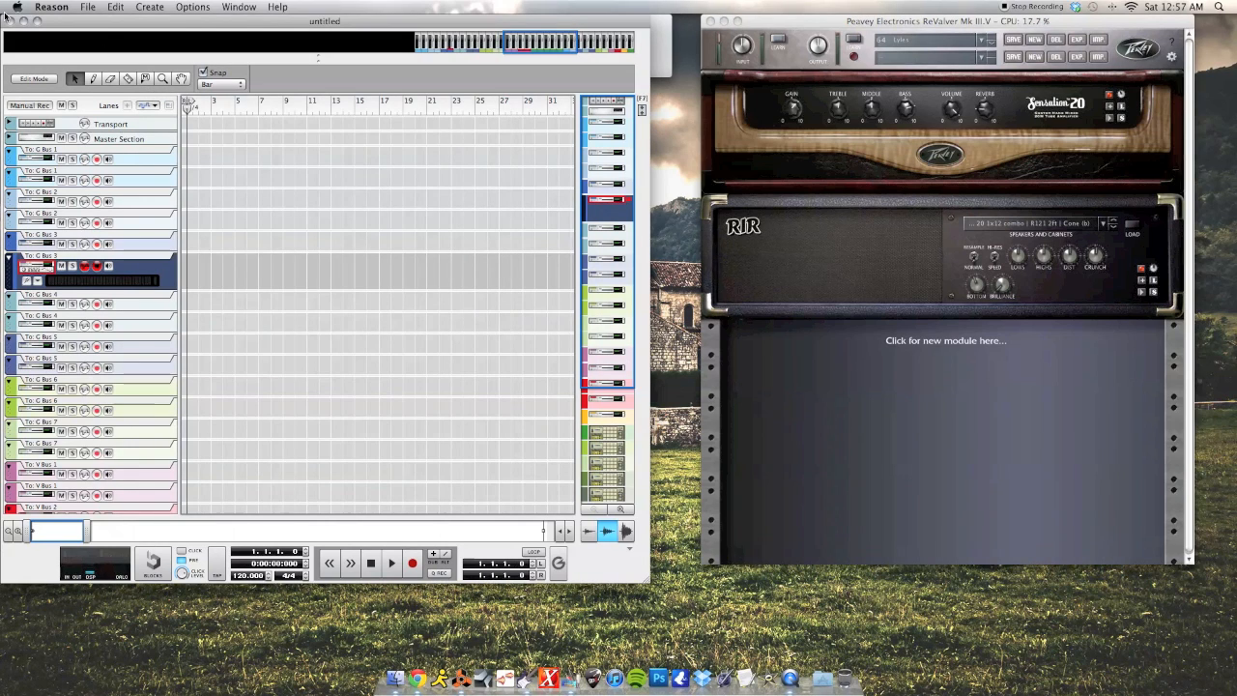
- Record-arm the To: G Bus 1 track and open JackPilot's routing Connections Manager mid-screen
{"action": "left_click", "coordinate": [97, 158]}
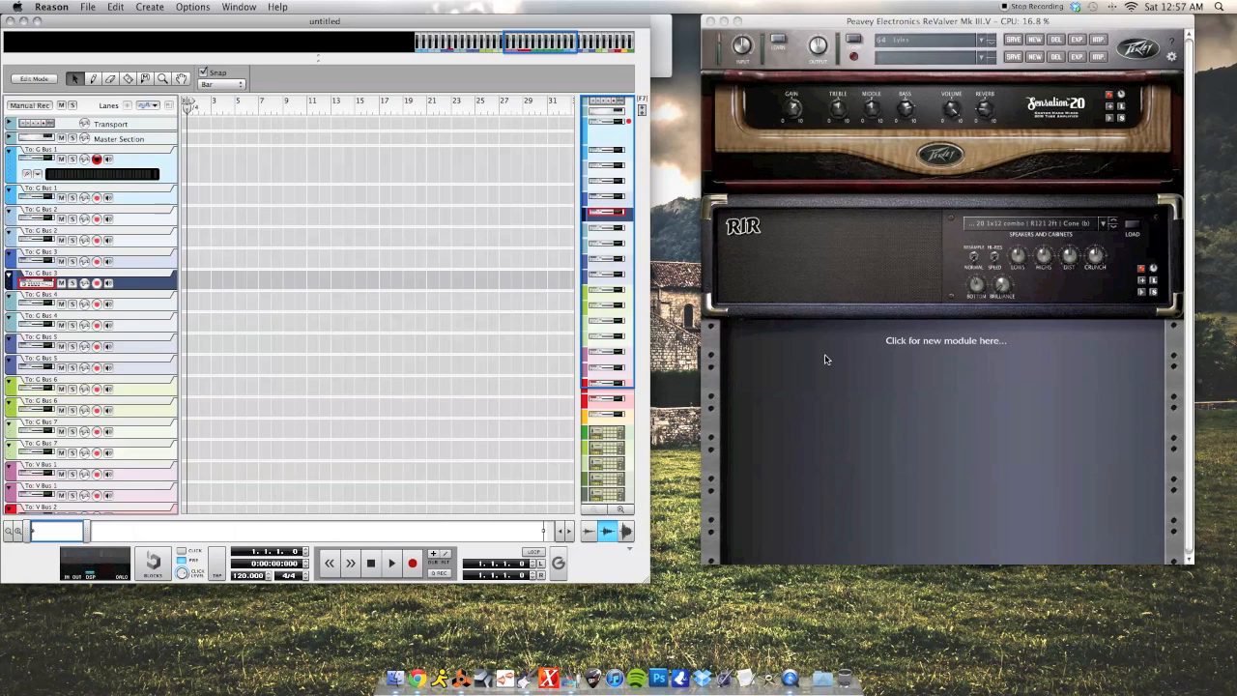
{"action": "left_click", "coordinate": [666, 50]}
{"action": "left_click_drag", "start_coordinate": [654, 27], "coordinate": [492, 187]}
{"action": "left_click", "coordinate": [372, 218]}
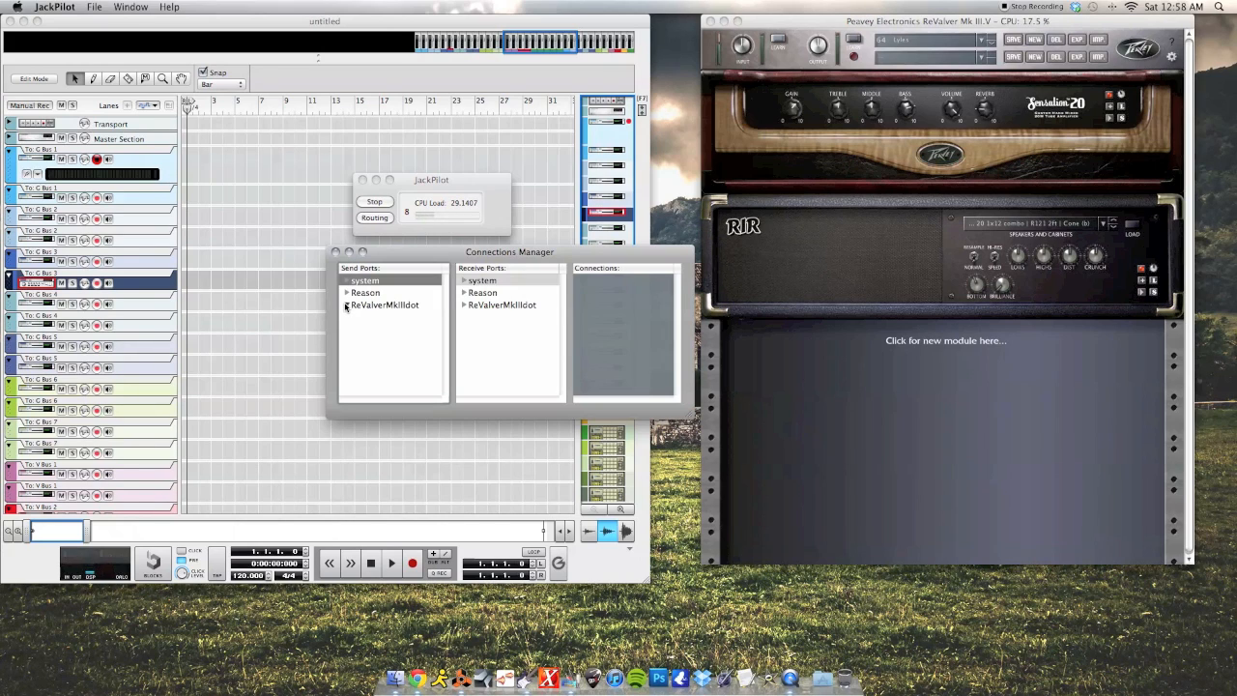
- Connect ReValverMkIIIdot's out1 send port to Reason's in1 receive port
{"action": "left_click", "coordinate": [345, 306]}
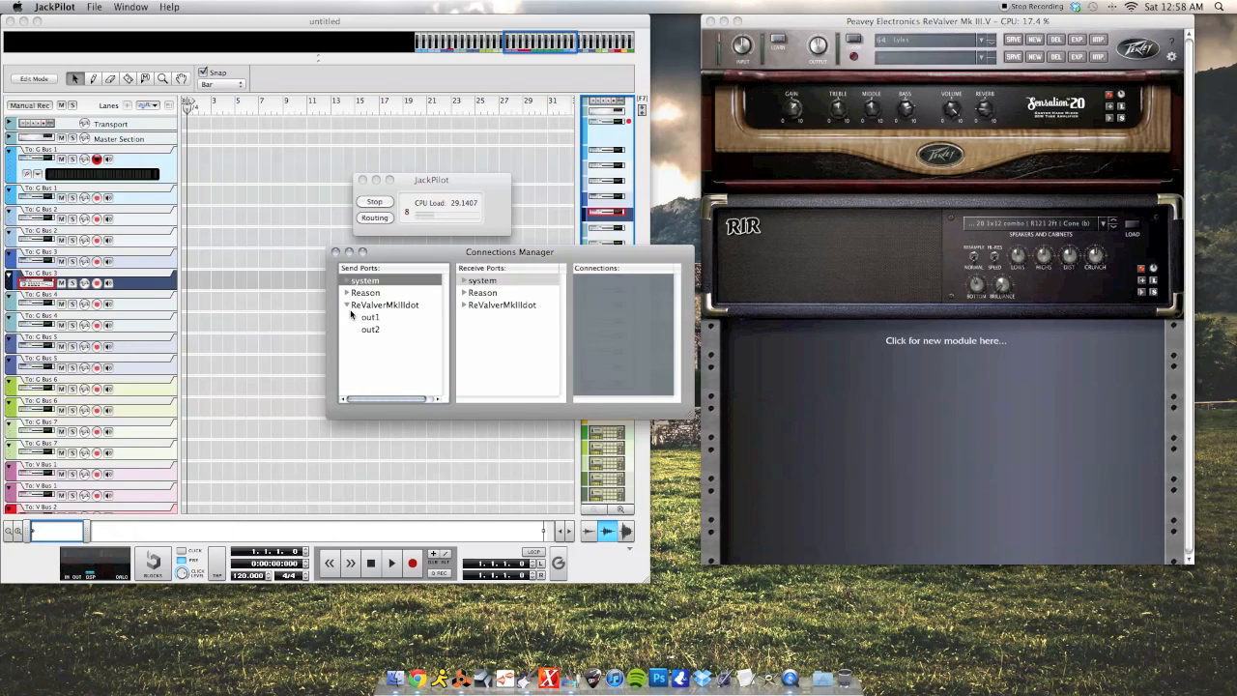
{"action": "left_click", "coordinate": [465, 292]}
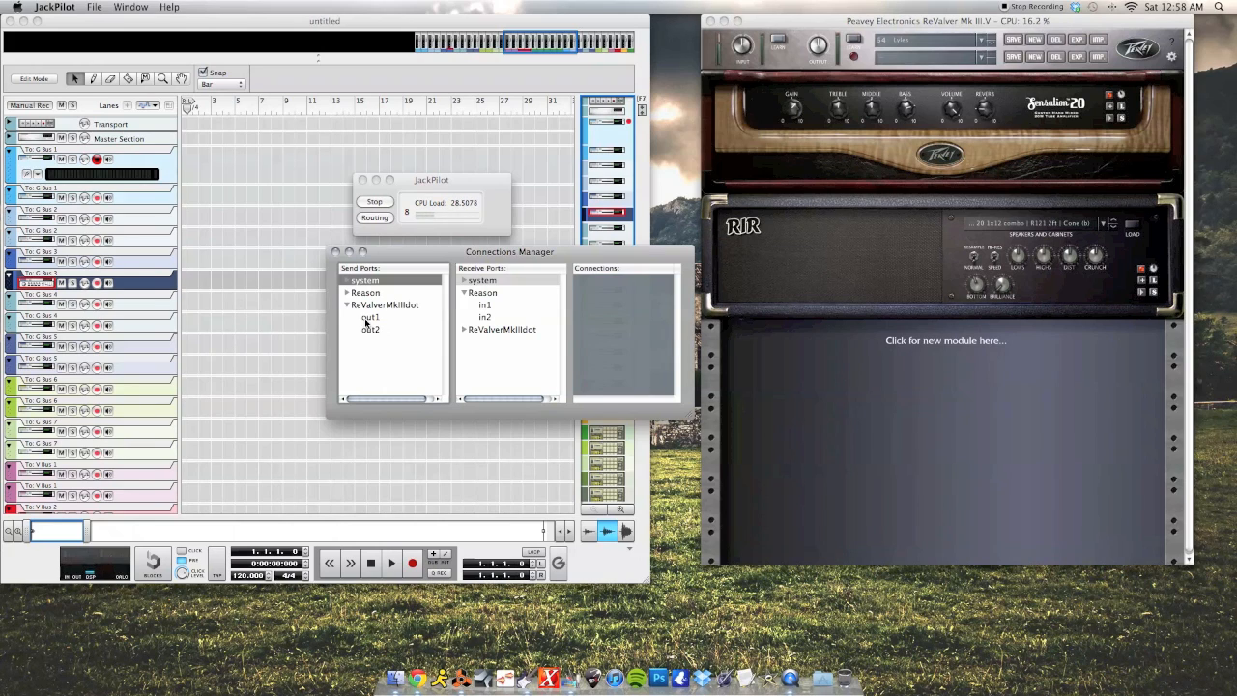
{"action": "left_click", "coordinate": [485, 307]}
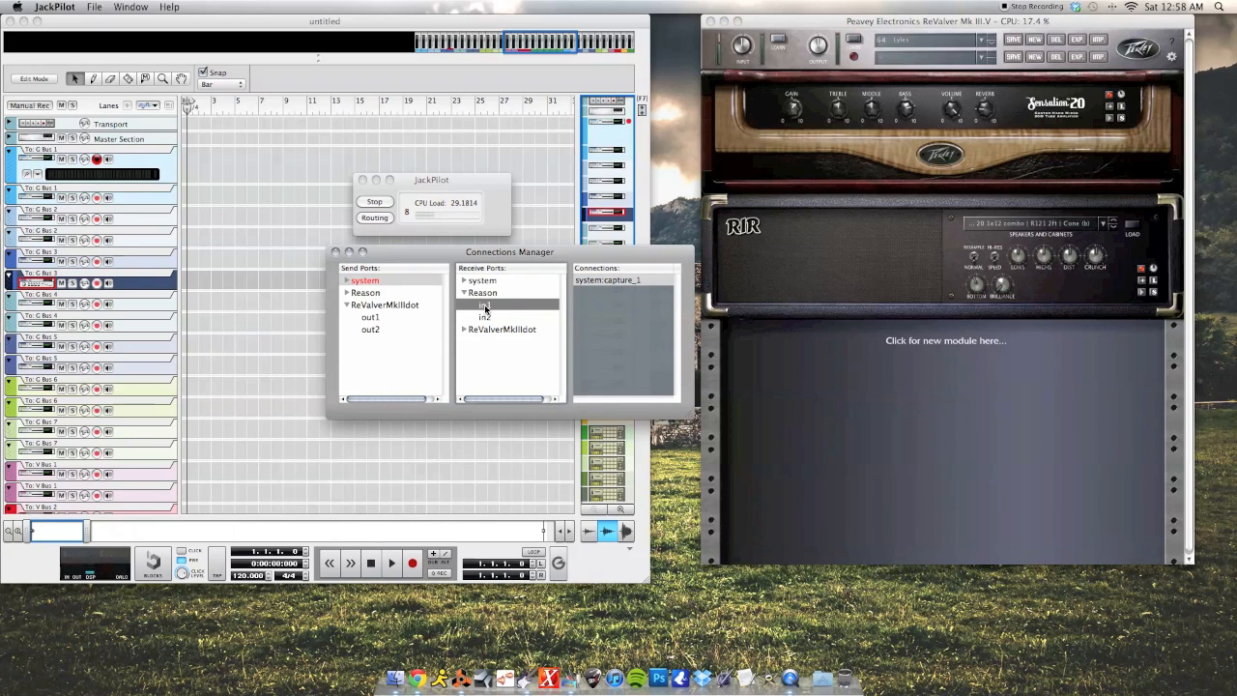
{"action": "double_click", "coordinate": [368, 318]}
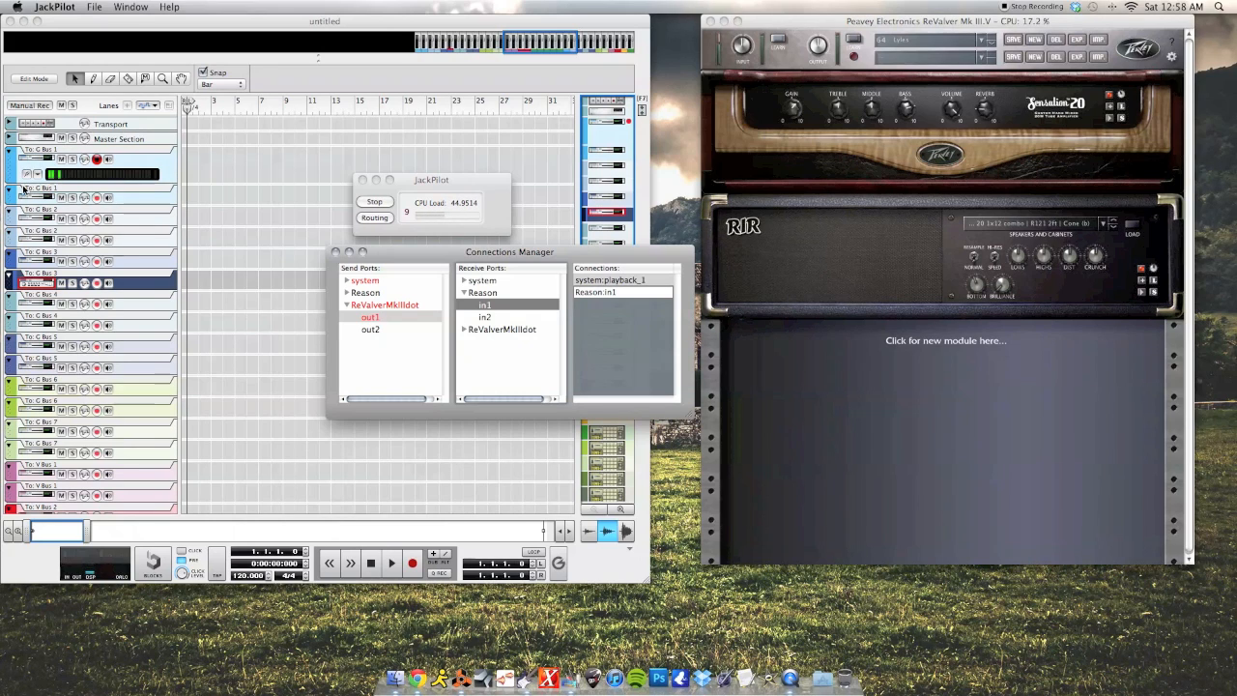
- Connect ReValverMkIIIdot out2 to Reason in2 for stereo routing
{"action": "left_click", "coordinate": [486, 319]}
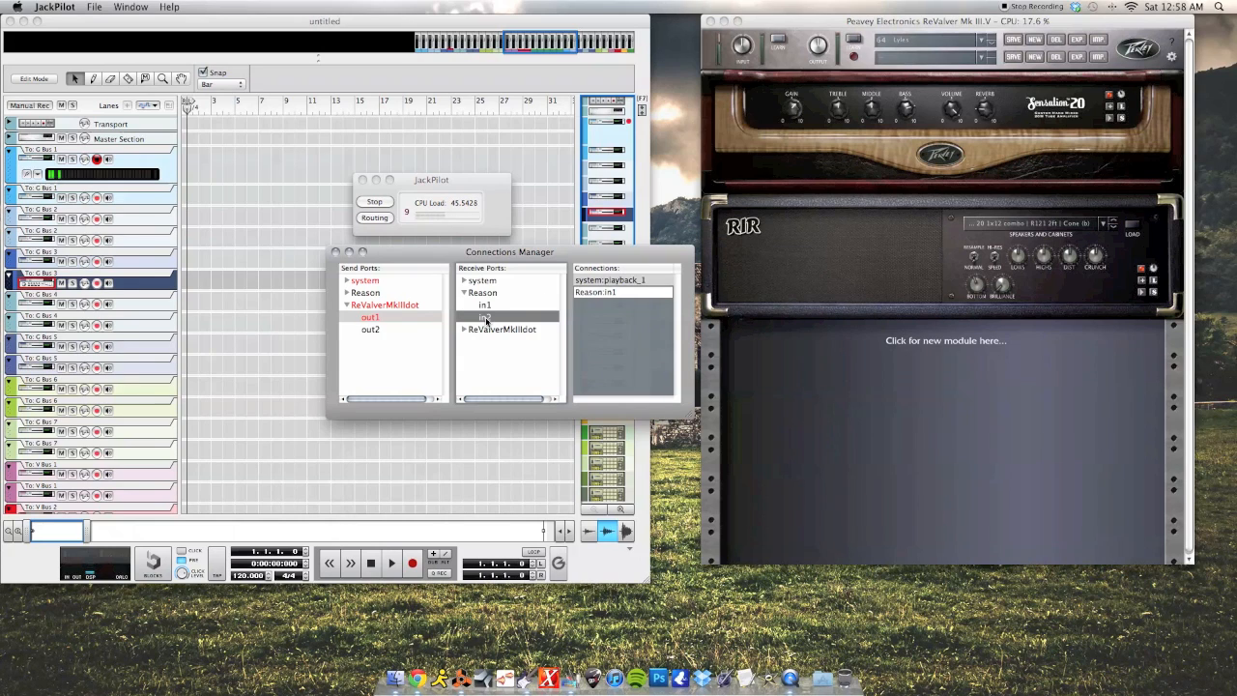
{"action": "double_click", "coordinate": [370, 330]}
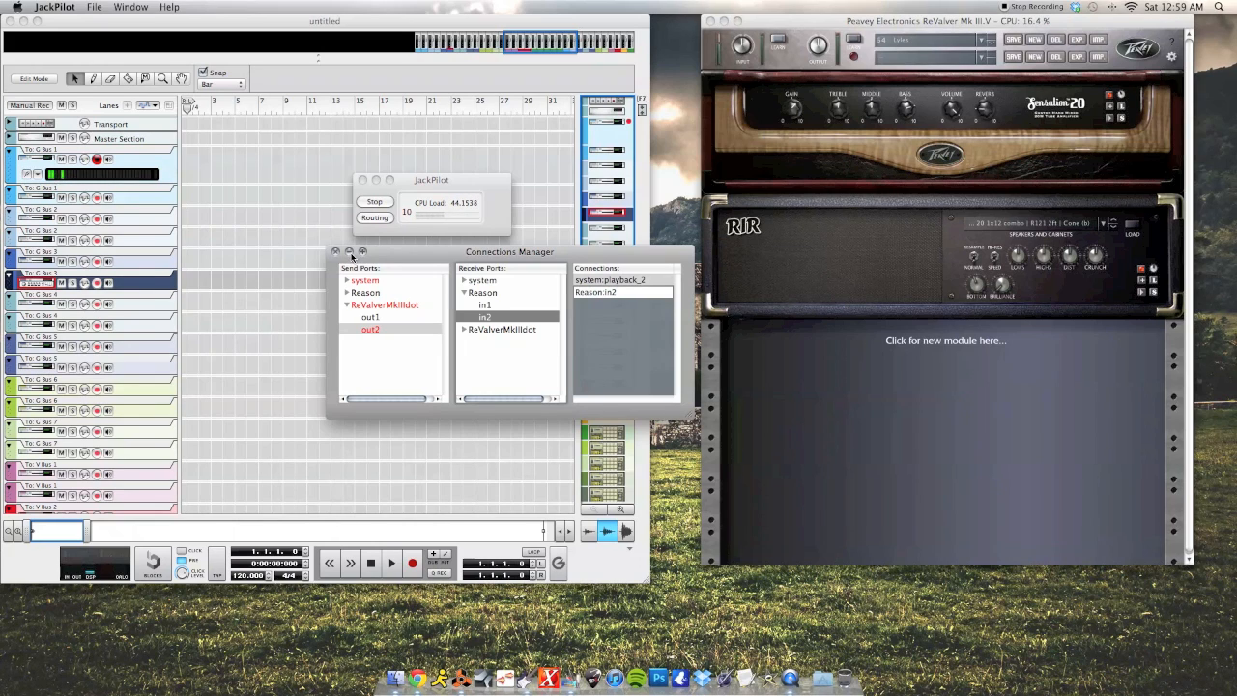
- Minimize both JackPilot windows and load ReValver preset 66 with the 0 Flathill Alpha rig
{"action": "left_click", "coordinate": [349, 251]}
{"action": "left_click", "coordinate": [376, 179]}
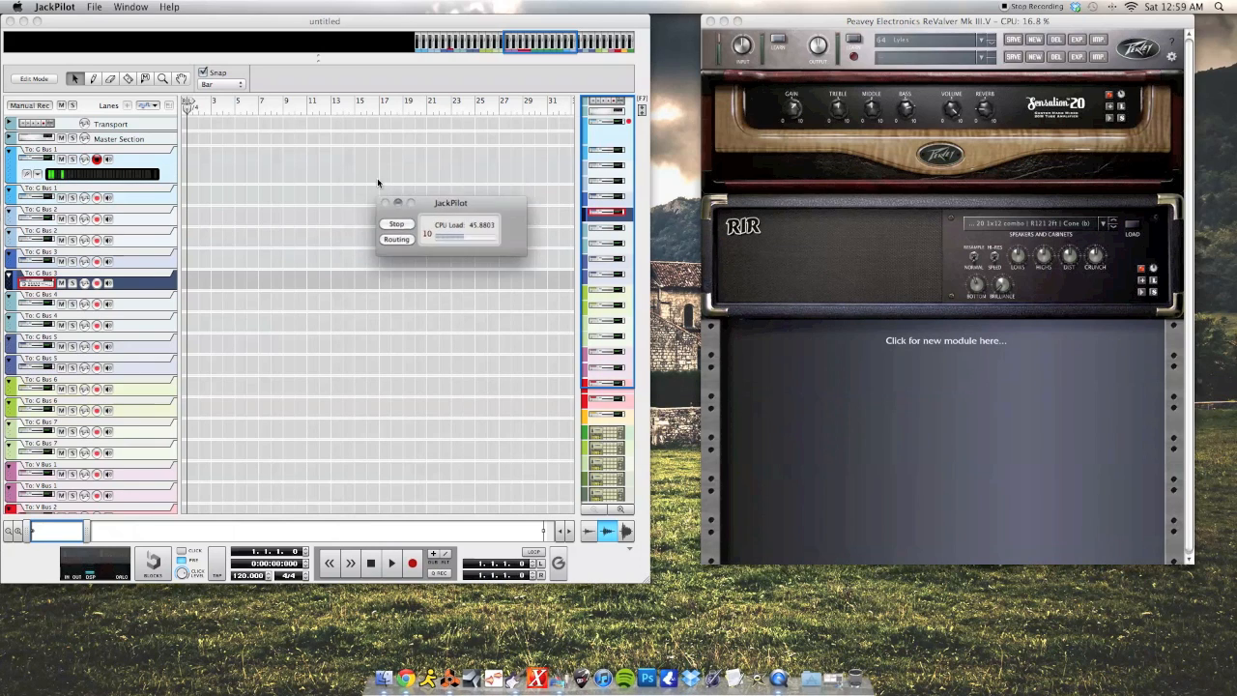
{"action": "left_click", "coordinate": [985, 39]}
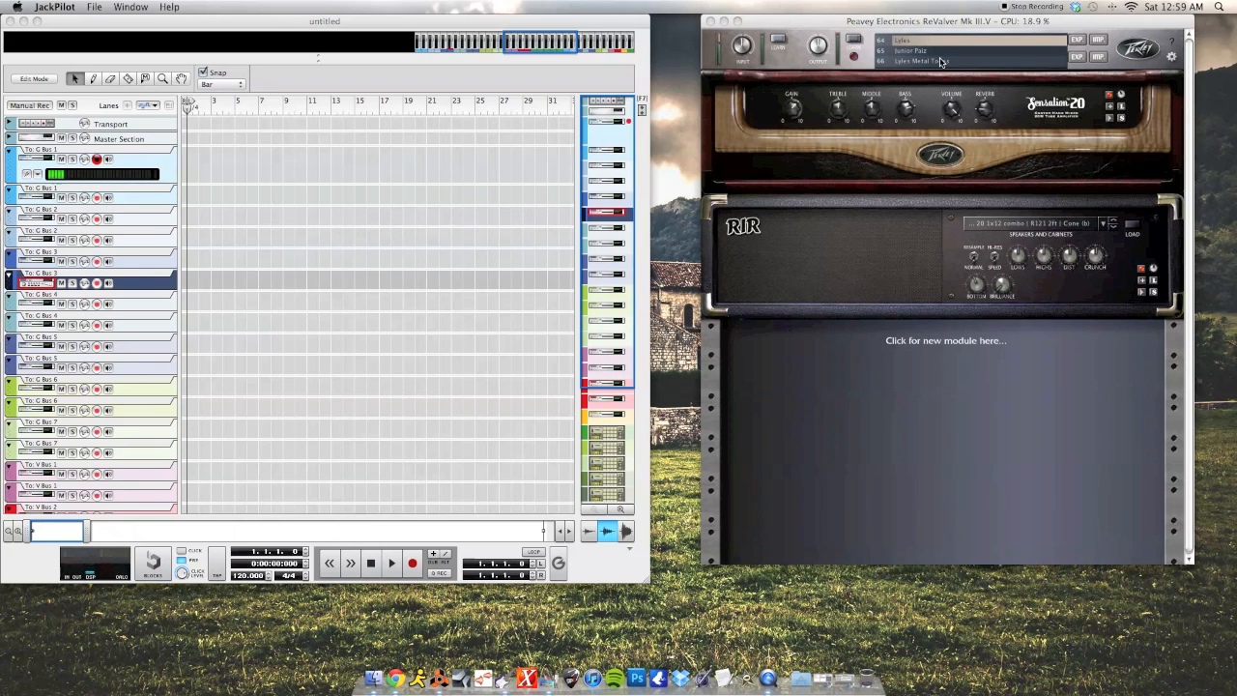
{"action": "left_click", "coordinate": [927, 68]}
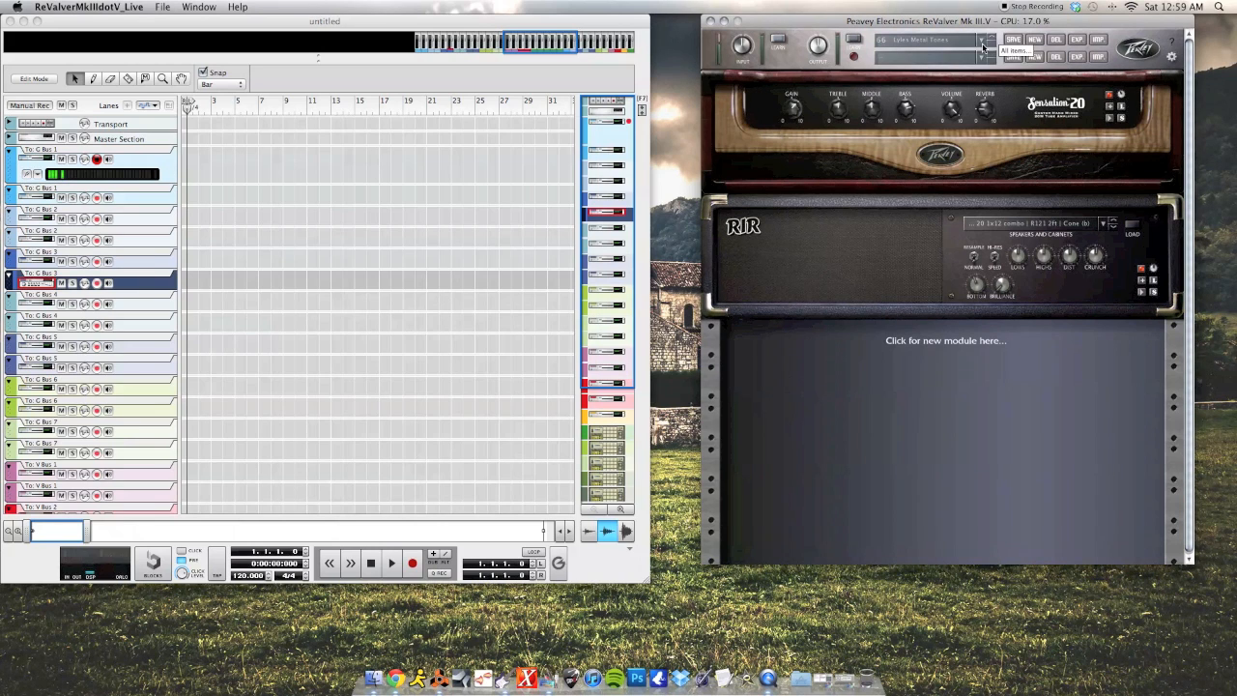
{"action": "left_click", "coordinate": [981, 58]}
{"action": "left_click", "coordinate": [932, 62]}
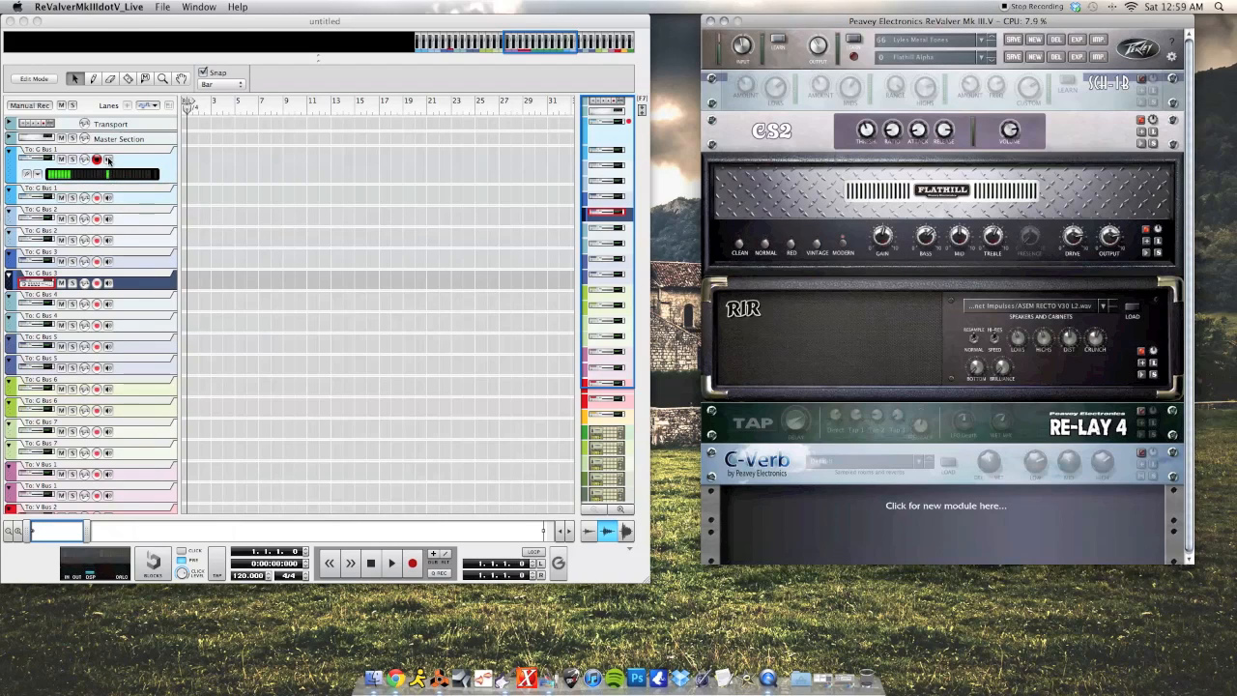
- Record a two-bar guitar clip on To: G Bus 1, play it back from bar 1, then restore JackPilot
{"action": "left_click", "coordinate": [416, 568]}
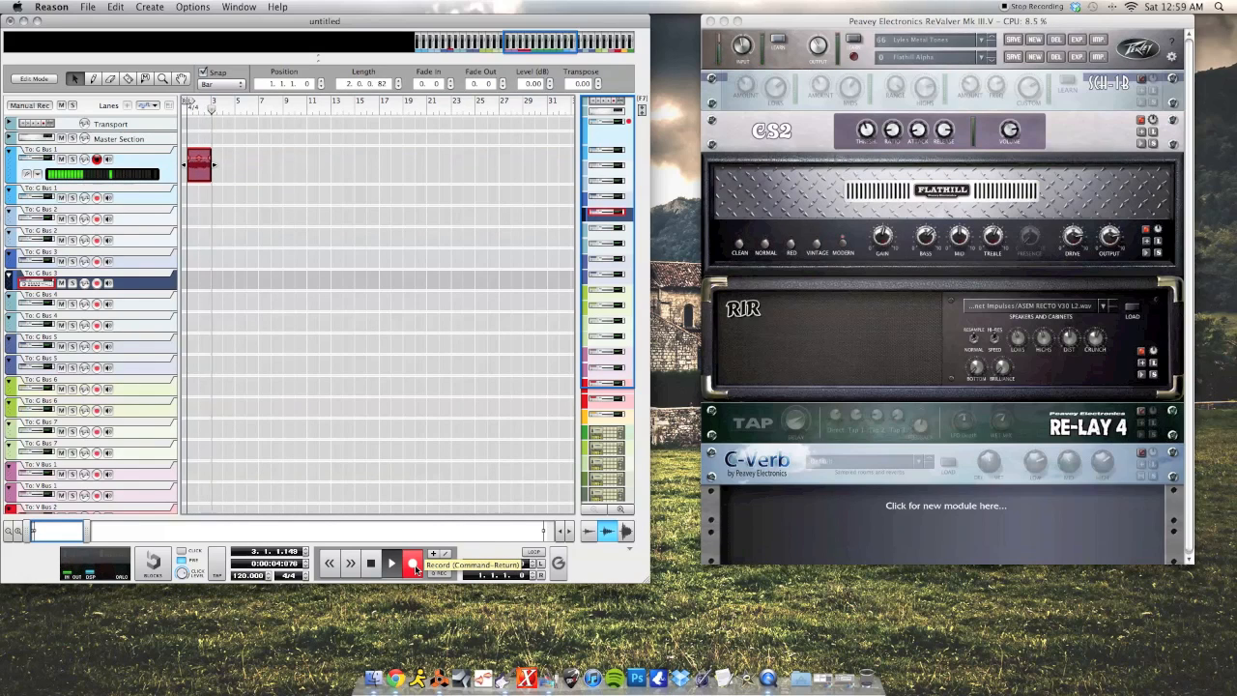
{"action": "left_click", "coordinate": [415, 568]}
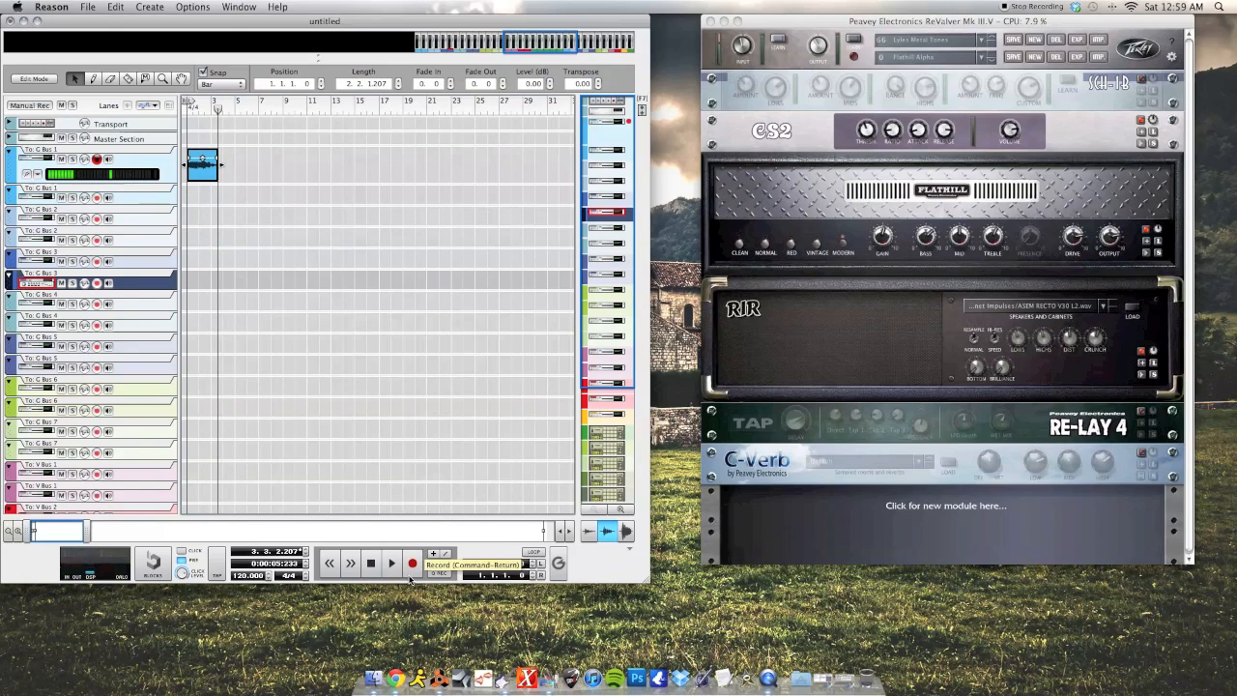
{"action": "left_click", "coordinate": [187, 108]}
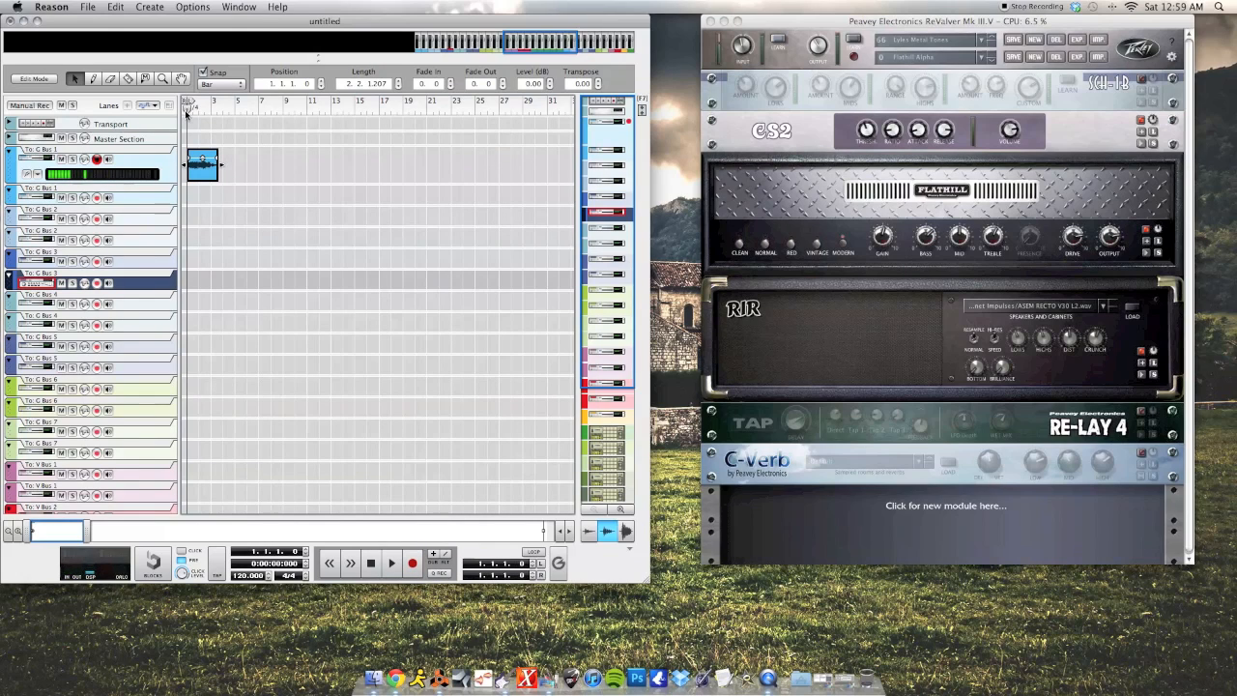
{"action": "key", "text": "space"}
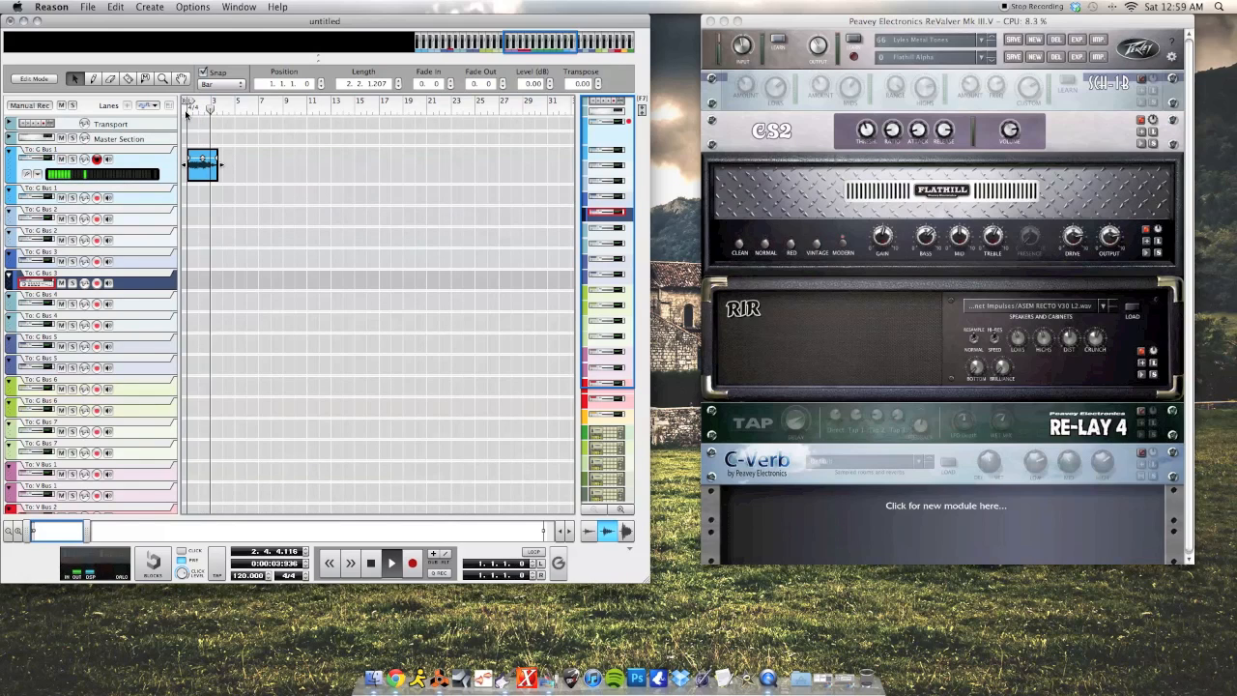
{"action": "left_click", "coordinate": [215, 257]}
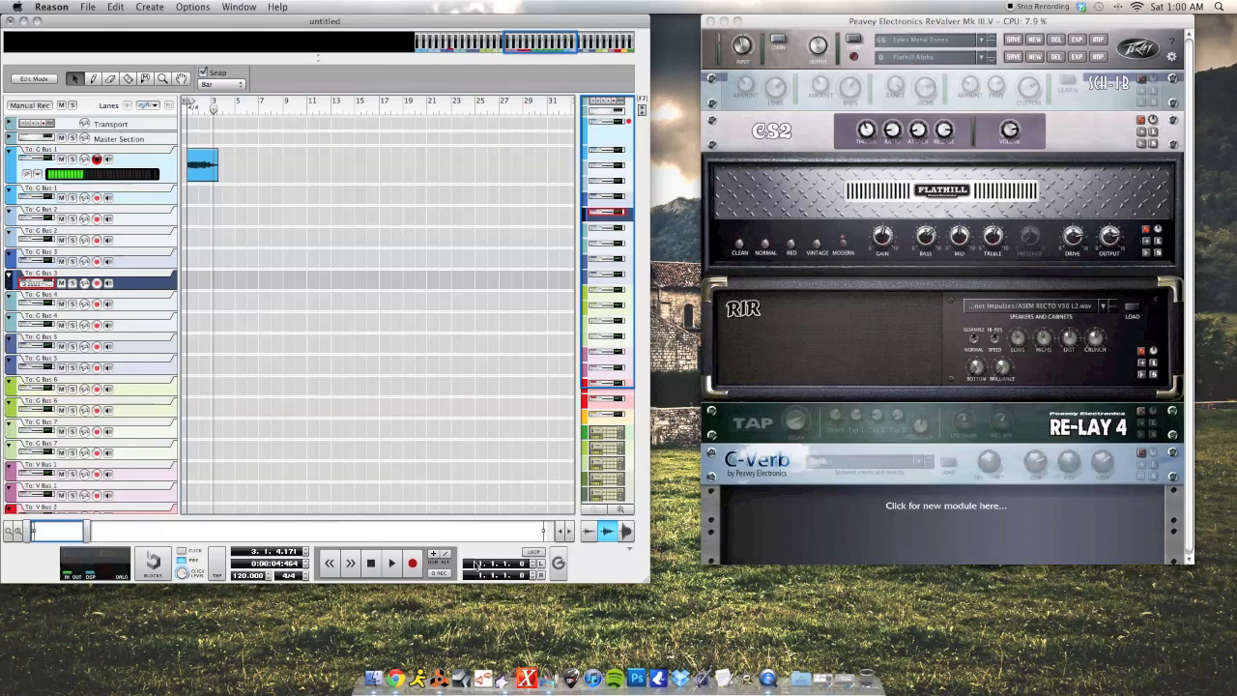
{"action": "left_click", "coordinate": [543, 677]}
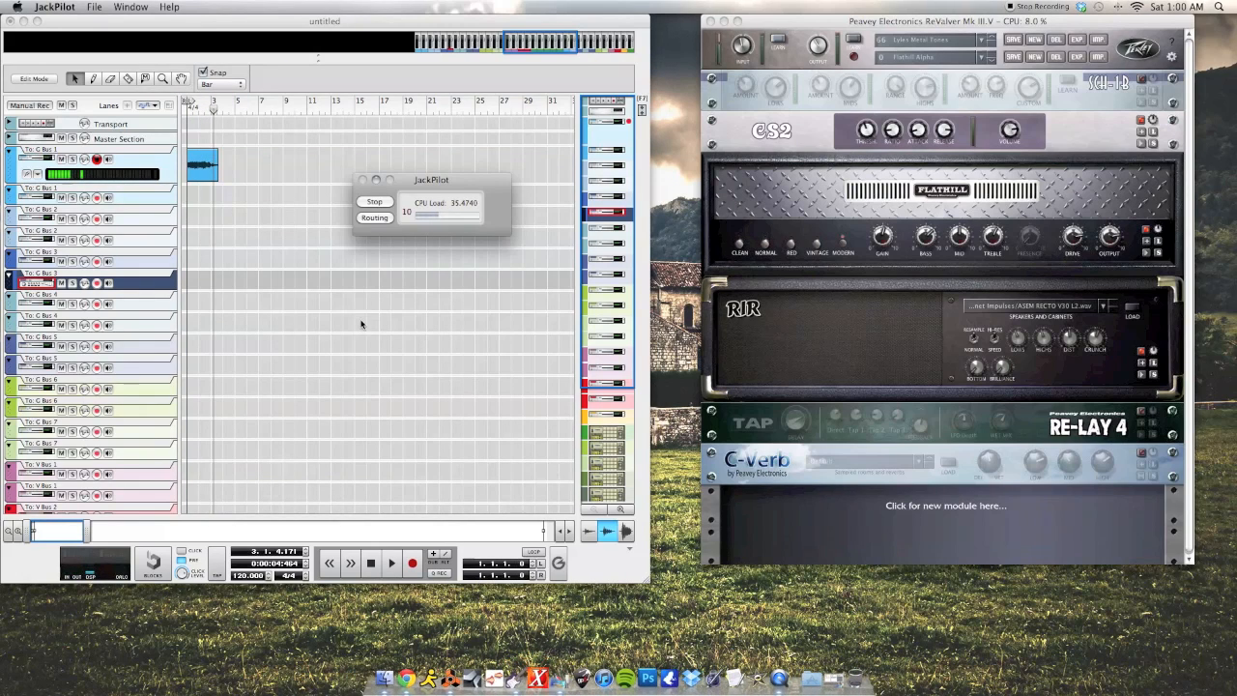
- Save the current JackPilot studio setup as 'peaeytoreason'
{"action": "left_click", "coordinate": [366, 219]}
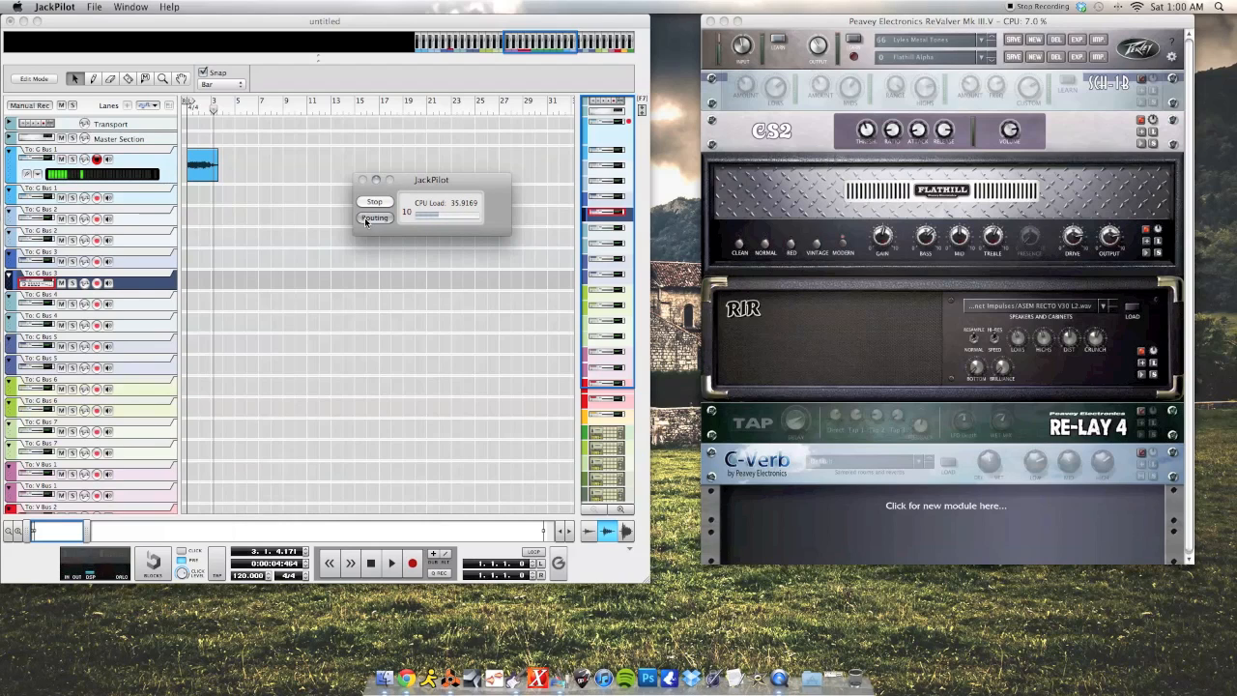
{"action": "left_click", "coordinate": [93, 7]}
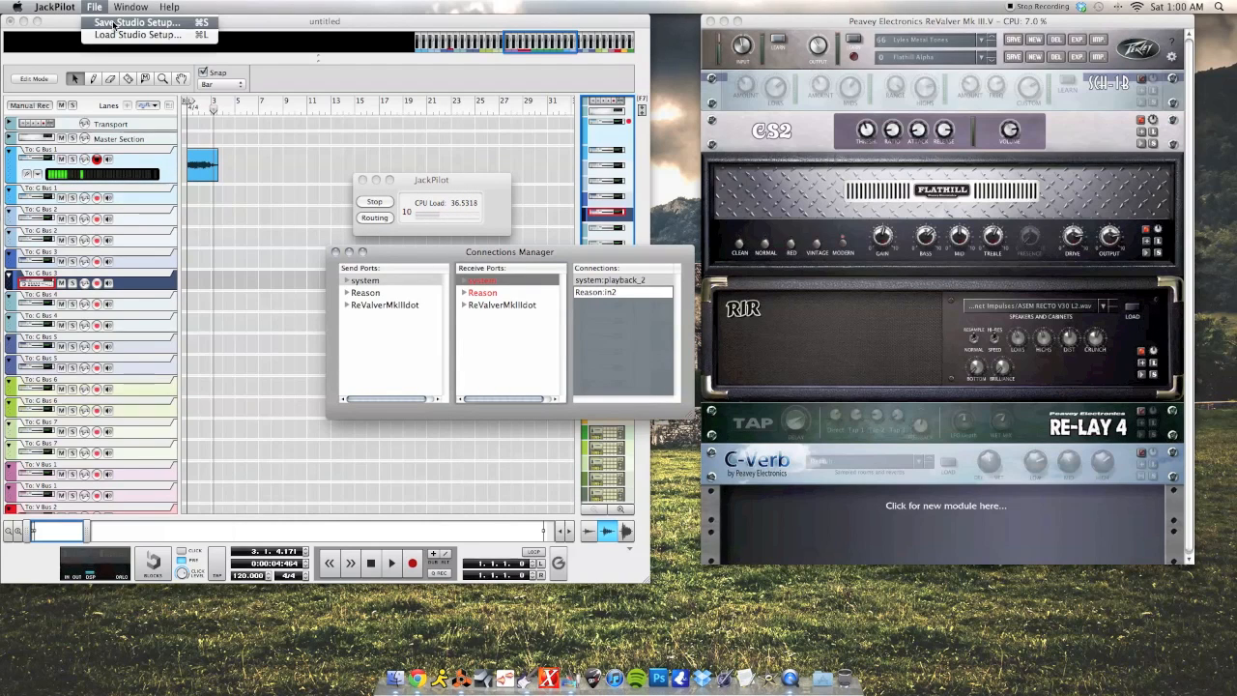
{"action": "left_click", "coordinate": [113, 22]}
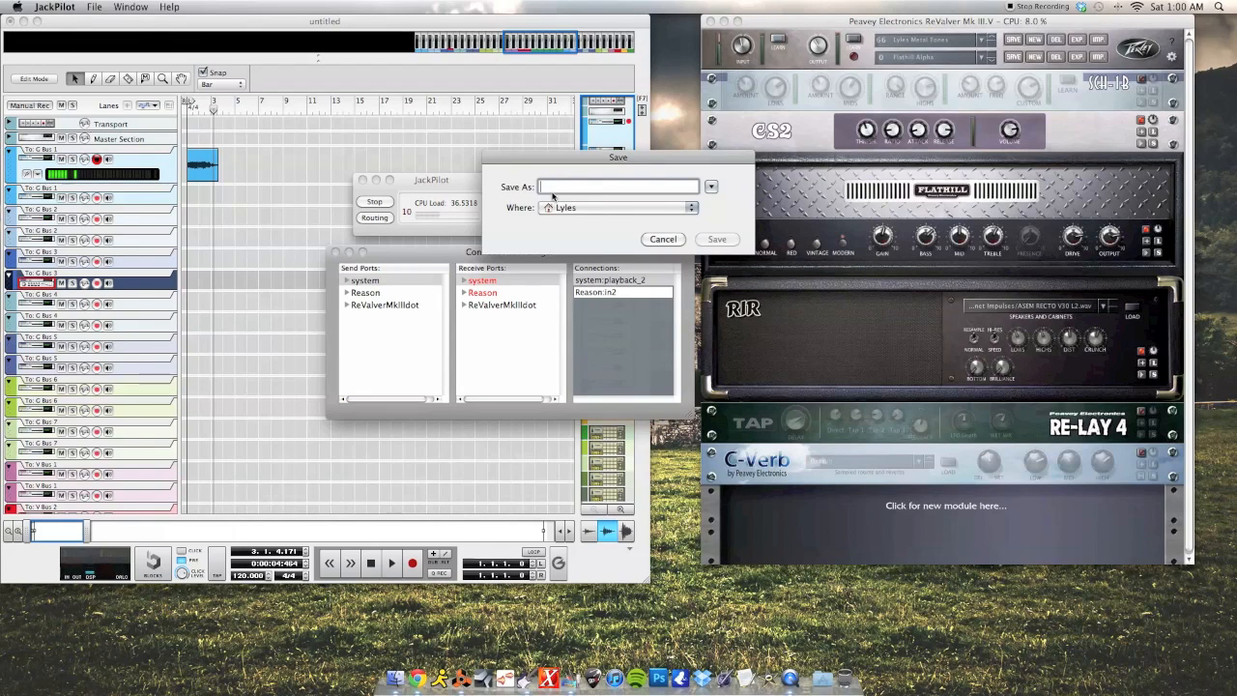
{"action": "type", "text": "peaeytoreas"}
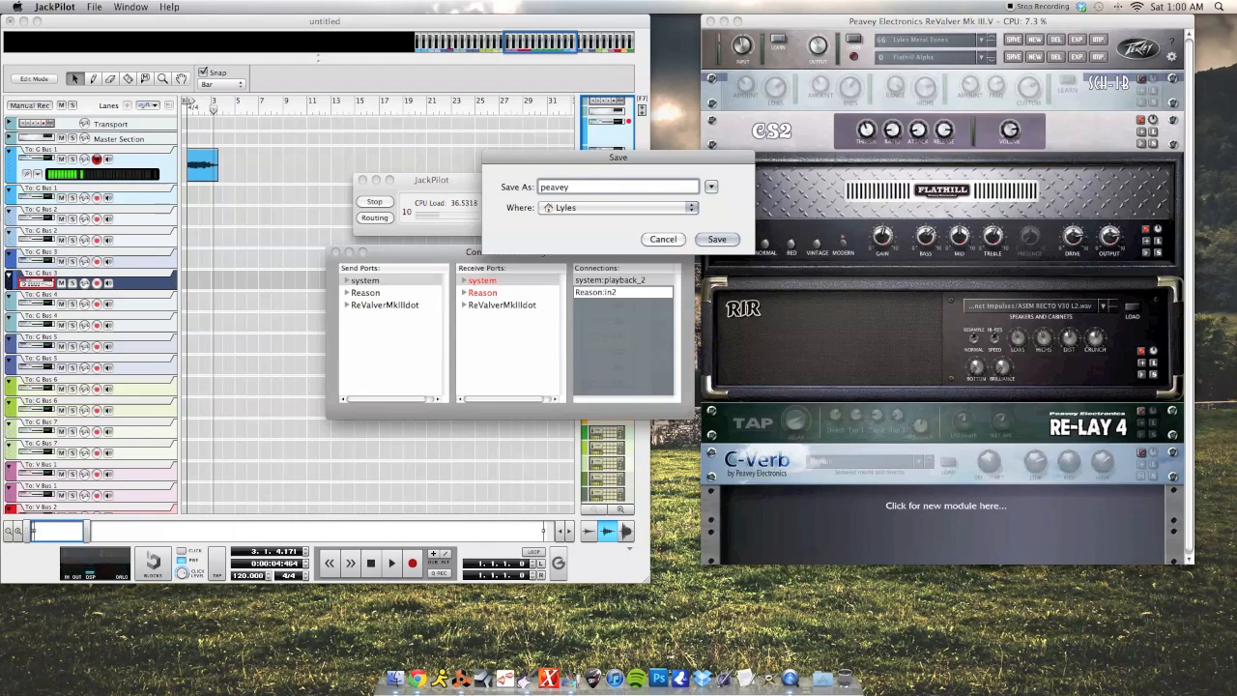
{"action": "type", "text": "on"}
{"action": "left_click", "coordinate": [717, 239]}
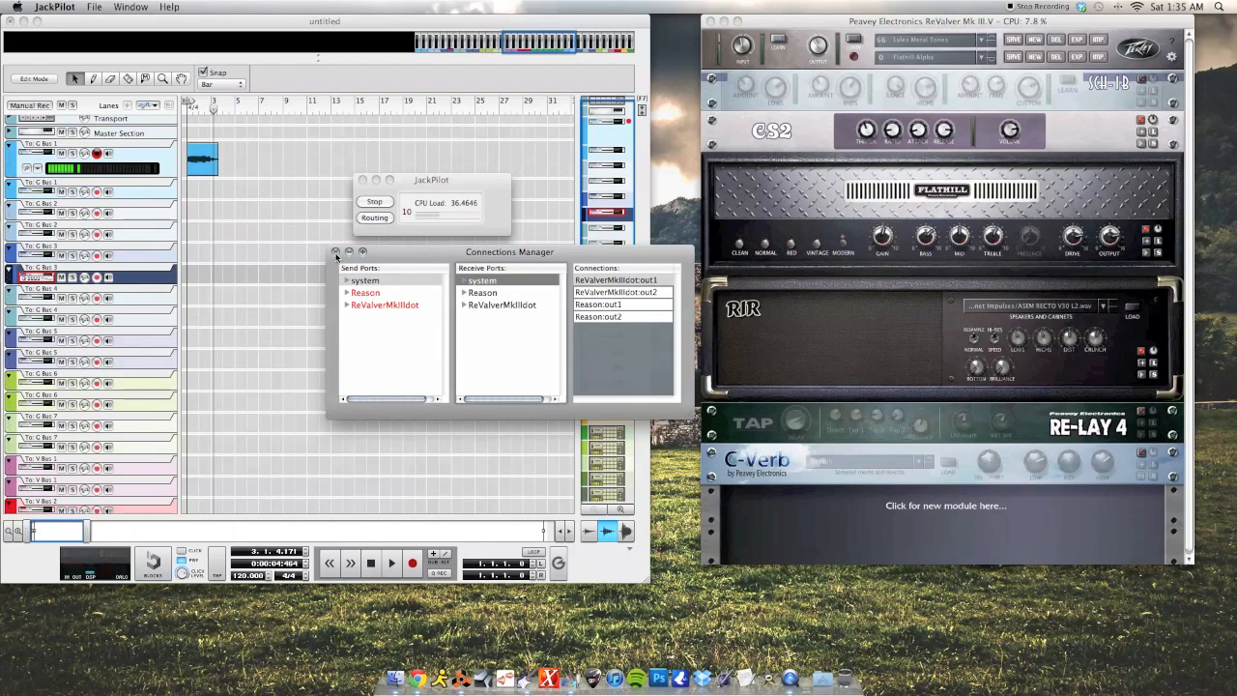
- Close the Connections Manager and minimize the JackPilot panel, bringing Reason back to front
{"action": "left_click", "coordinate": [335, 253]}
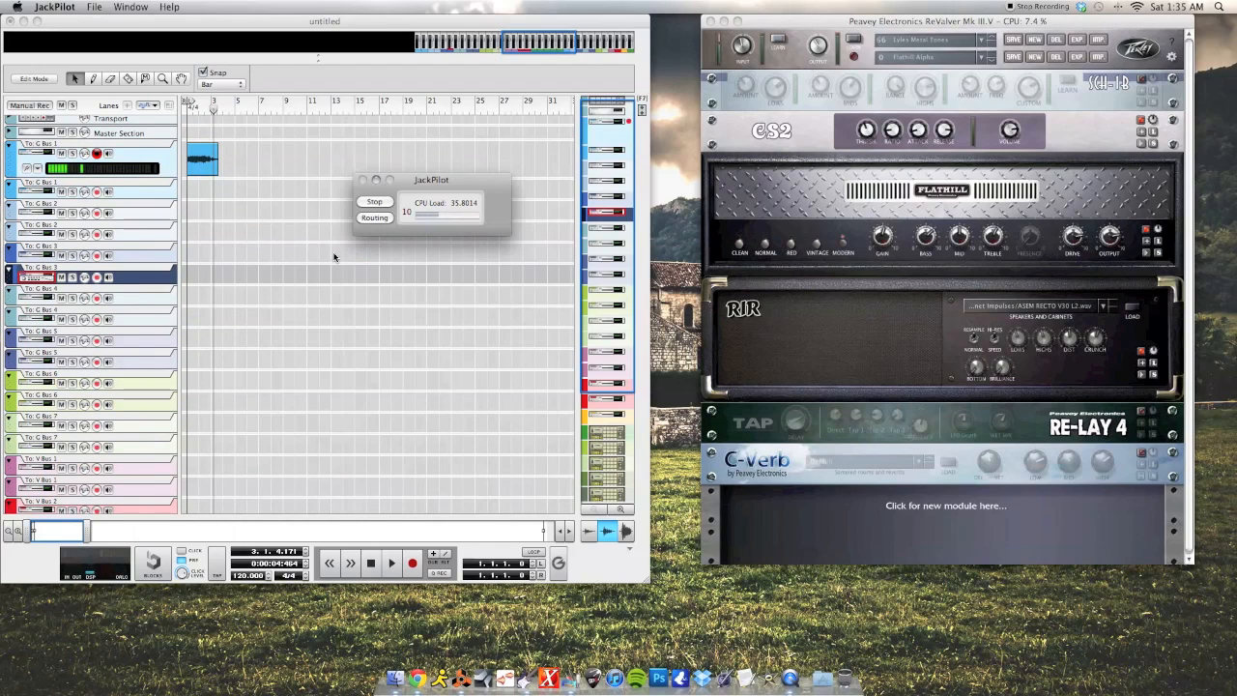
{"action": "left_click", "coordinate": [375, 183]}
{"action": "left_click", "coordinate": [345, 185]}
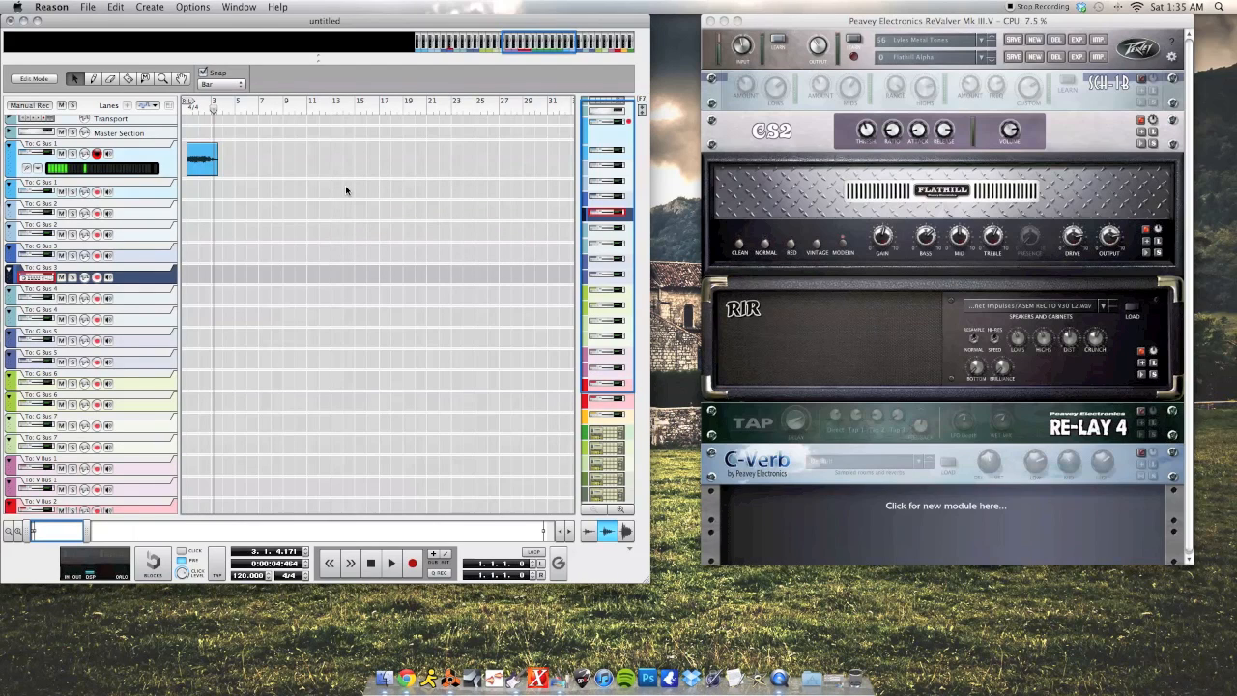
- Show Reason's rack and browse the Lyles Metal Kit Kong drum modules
{"action": "key", "text": "F6"}
{"action": "scroll", "coordinate": [346, 191], "scroll_direction": "down", "scroll_amount": 4}
{"action": "scroll", "coordinate": [346, 190], "scroll_direction": "up", "scroll_amount": 4}
{"action": "scroll", "coordinate": [346, 191], "scroll_direction": "left", "scroll_amount": 2}
{"action": "scroll", "coordinate": [346, 190], "scroll_direction": "right", "scroll_amount": 2}
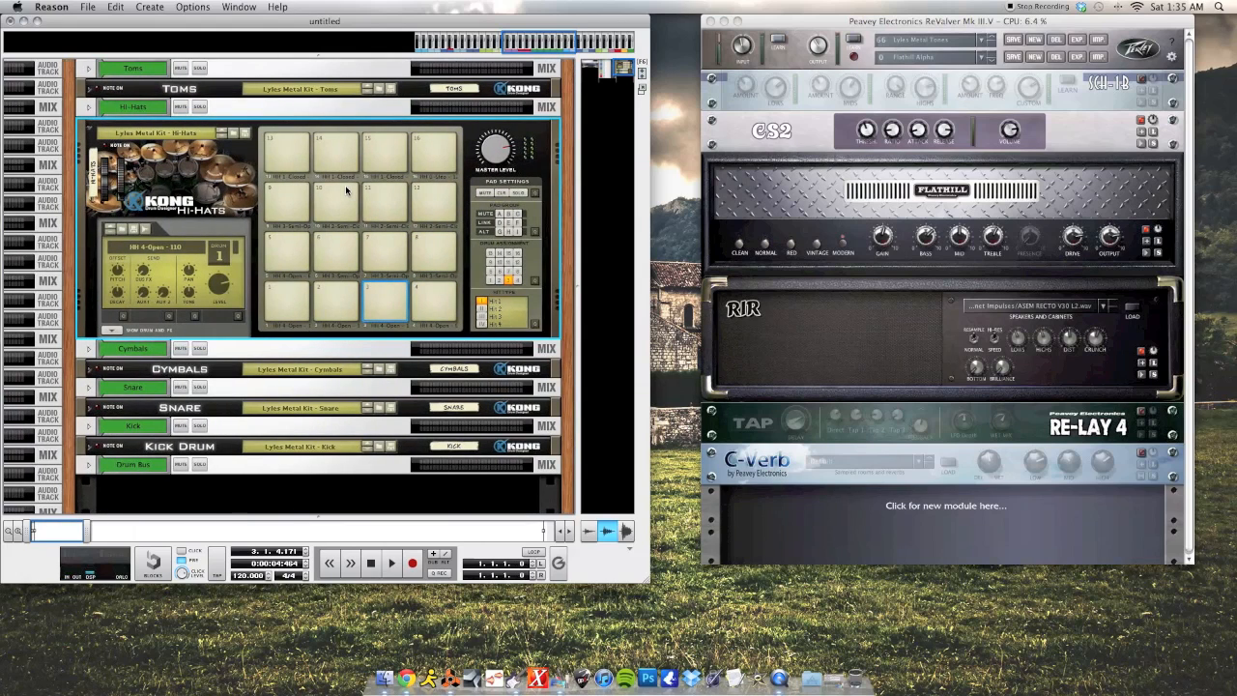
{"action": "scroll", "coordinate": [346, 191], "scroll_direction": "down", "scroll_amount": 4}
{"action": "scroll", "coordinate": [346, 190], "scroll_direction": "up", "scroll_amount": 3}
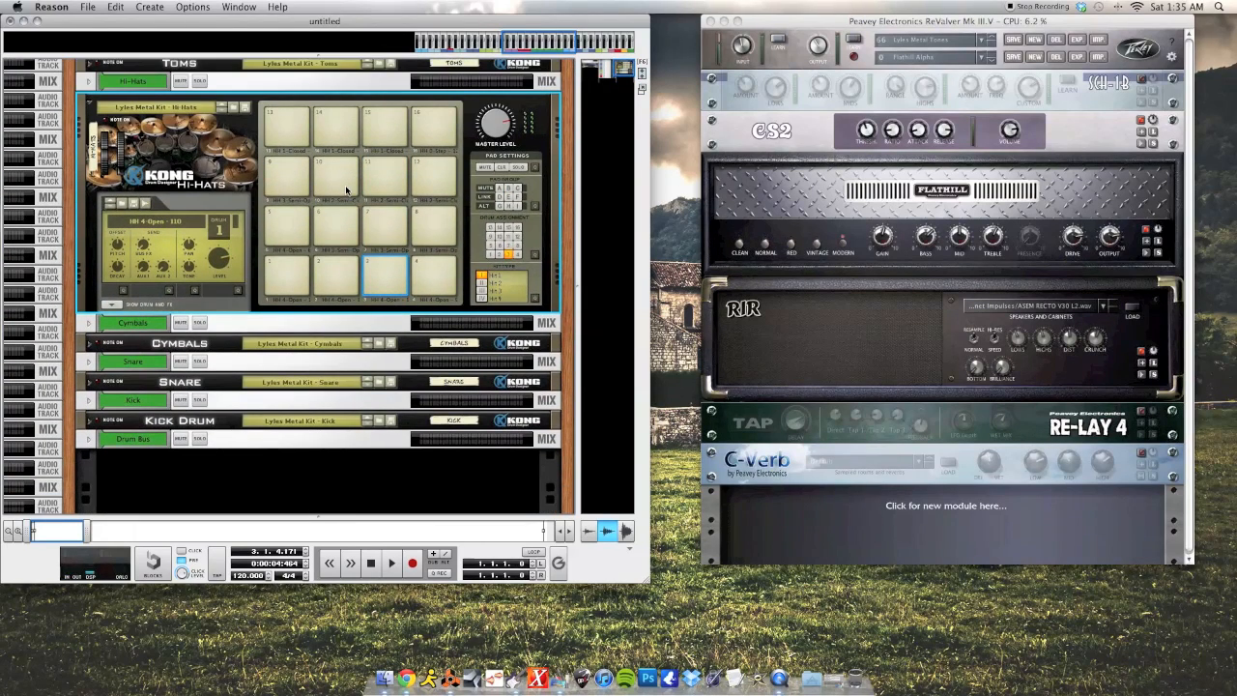
{"action": "scroll", "coordinate": [345, 190], "scroll_direction": "up", "scroll_amount": 1}
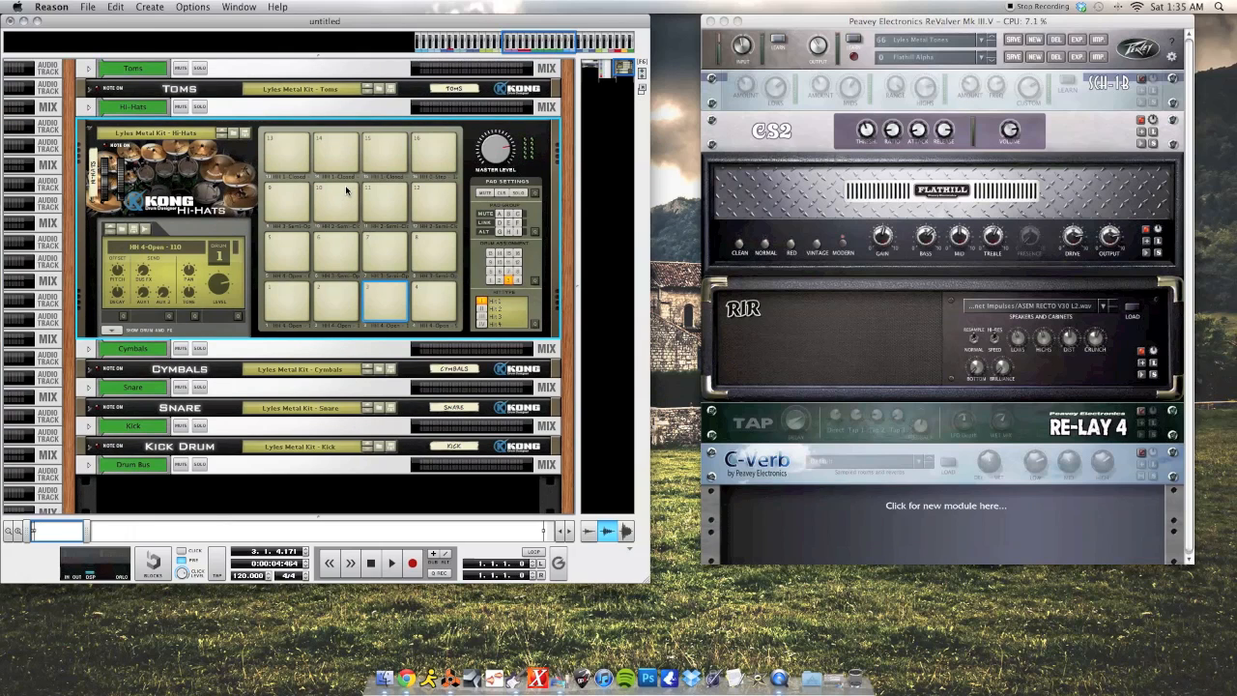
{"action": "scroll", "coordinate": [346, 191], "scroll_direction": "down", "scroll_amount": 3}
{"action": "scroll", "coordinate": [346, 190], "scroll_direction": "up", "scroll_amount": 3}
{"action": "scroll", "coordinate": [483, 226], "scroll_direction": "down", "scroll_amount": 1}
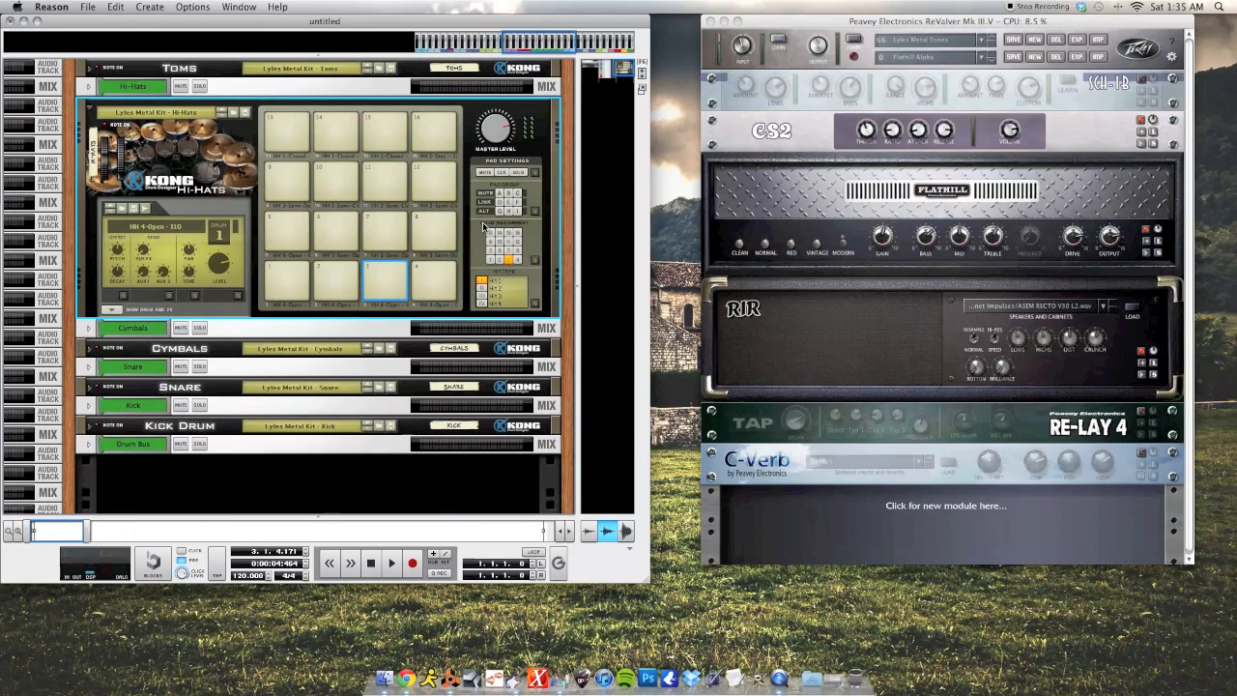
{"action": "scroll", "coordinate": [483, 226], "scroll_direction": "down", "scroll_amount": 1}
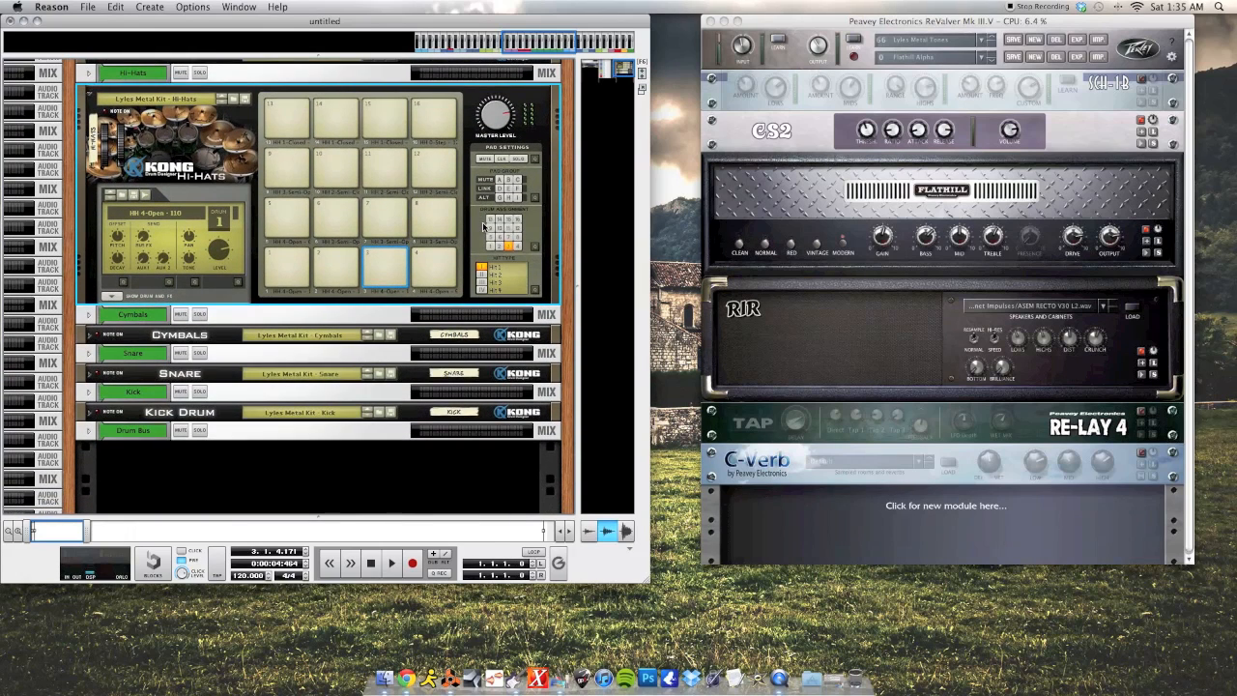